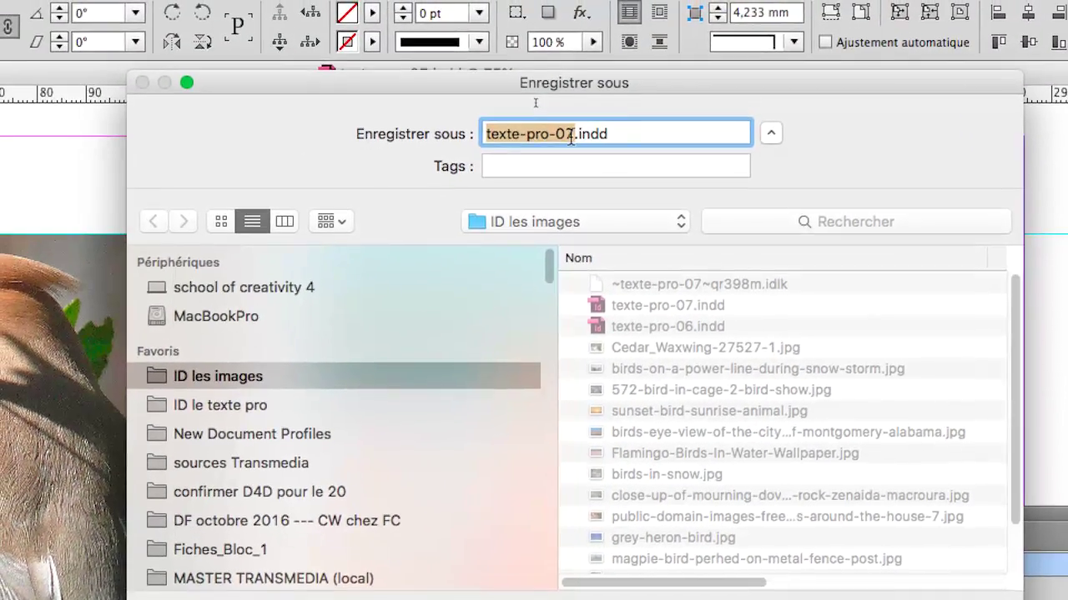
# Step: Save the document under the new name texte-pro-08.indd in the ID les images folder
pyautogui.click(572, 142)
pyautogui.press('BackSpace')
pyautogui.write('8')
pyautogui.press('Return')
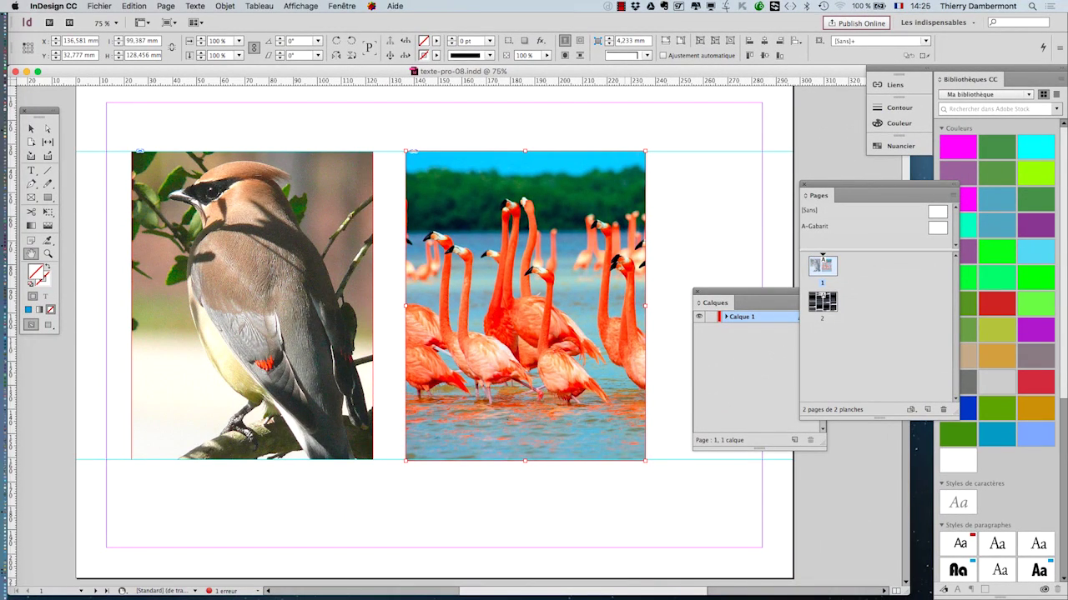
# Step: Separate the Pages and Calques panels and insert a blank page based on A-Gabarit before page 1
pyautogui.moveTo(867, 195); pyautogui.dragTo(749, 145)
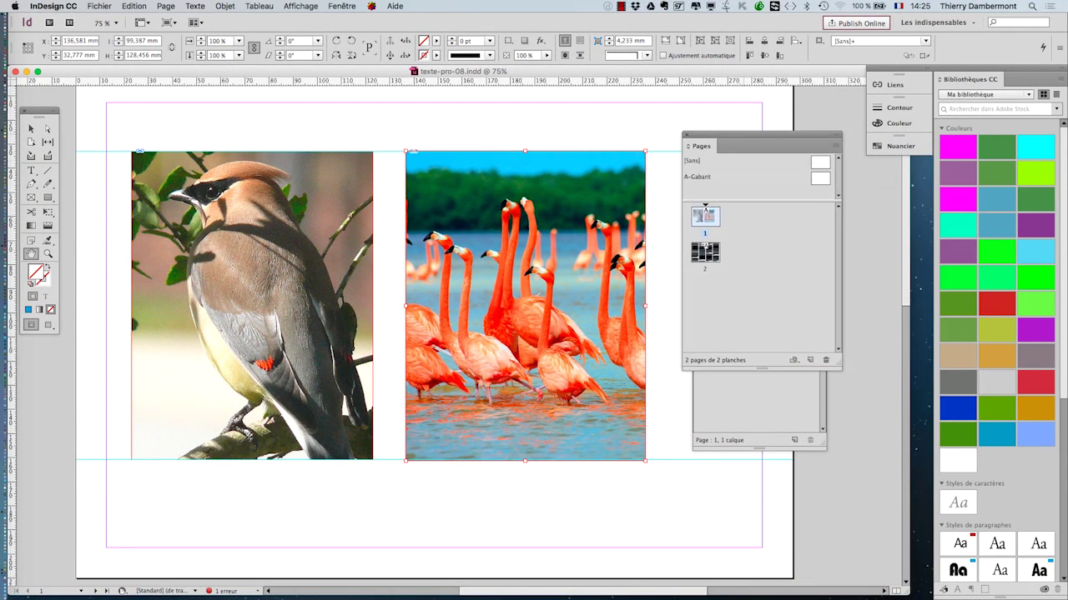
pyautogui.moveTo(758, 302); pyautogui.dragTo(834, 416)
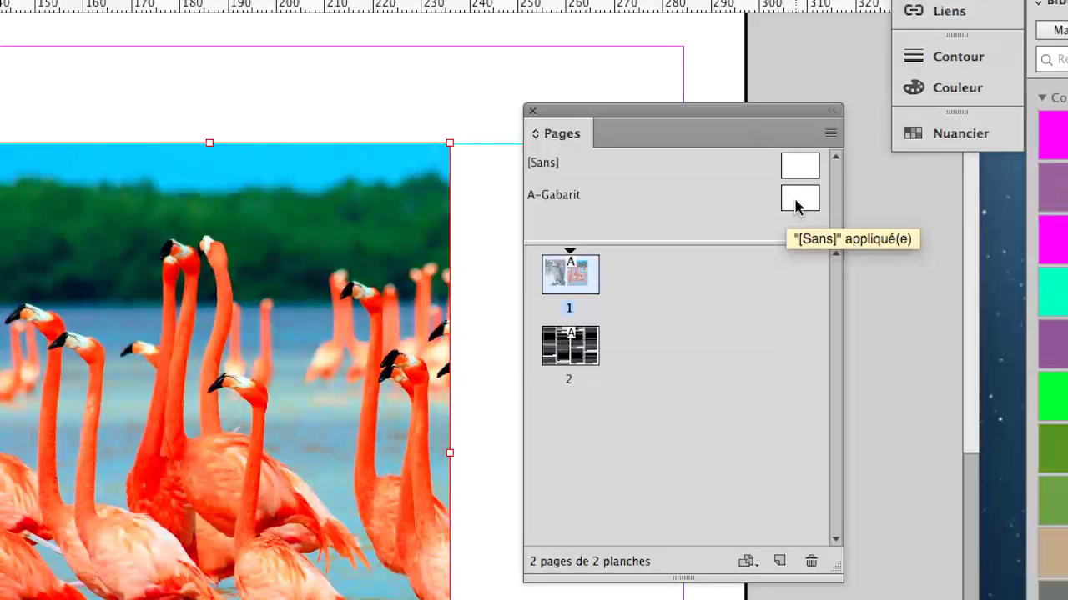
pyautogui.moveTo(927, 146); pyautogui.dragTo(763, 175)
pyautogui.moveTo(732, 208); pyautogui.dragTo(643, 245)
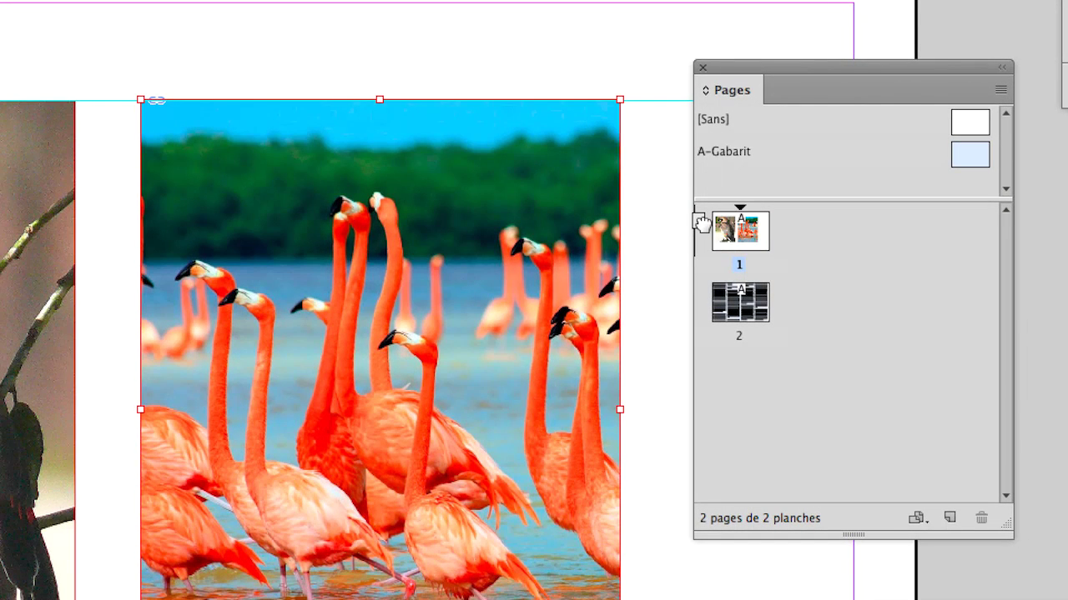
pyautogui.moveTo(700, 224); pyautogui.dragTo(703, 226)
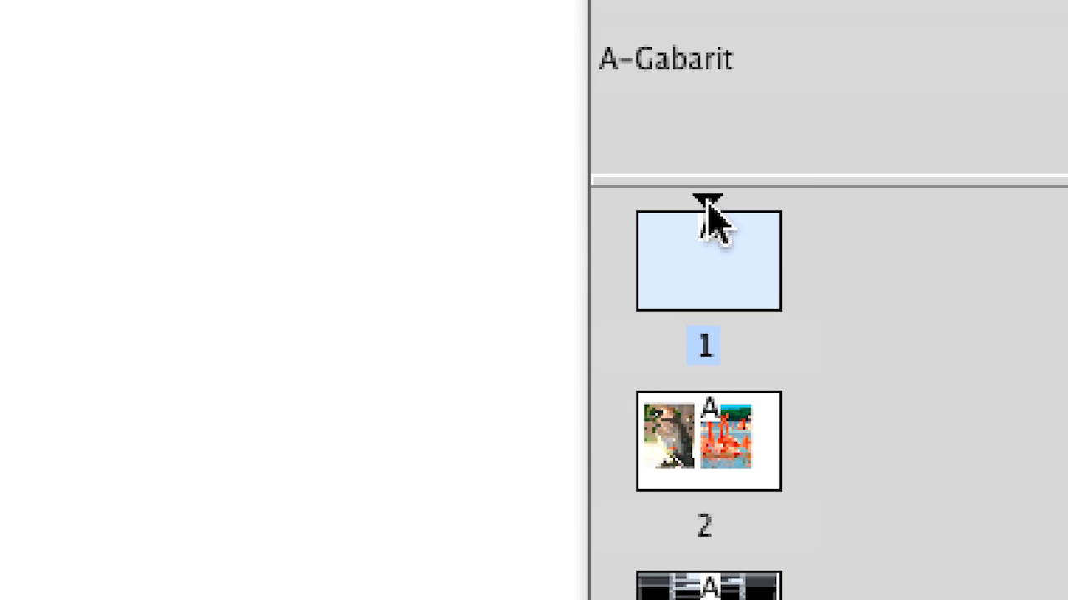
# Step: Open the numbering and section options of page 1 for viewing and dismiss them without changes
pyautogui.doubleClick(709, 218)
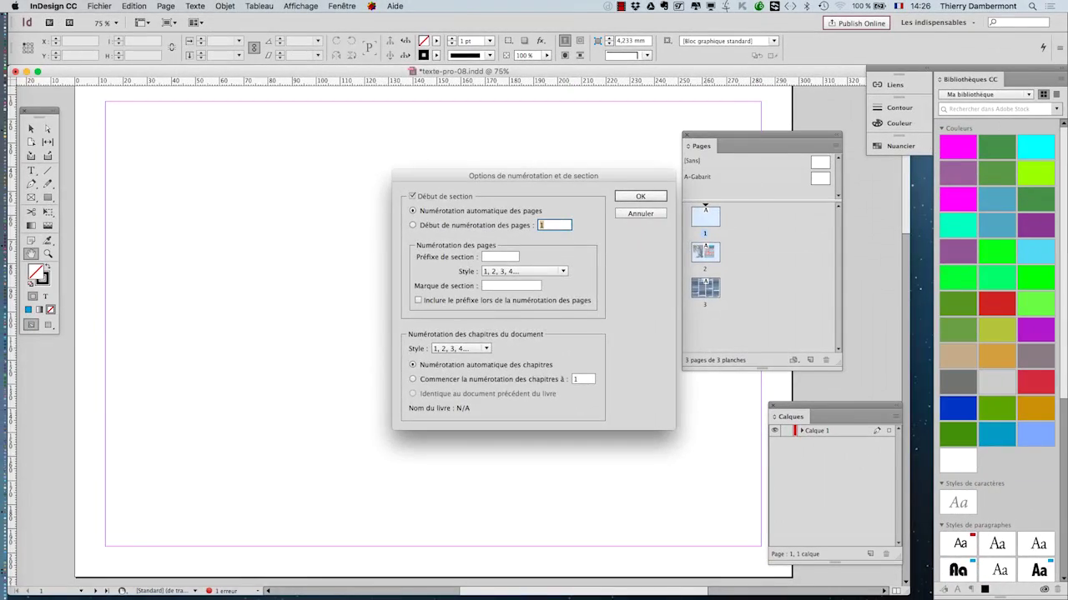
pyautogui.moveTo(516, 148); pyautogui.dragTo(320, 61)
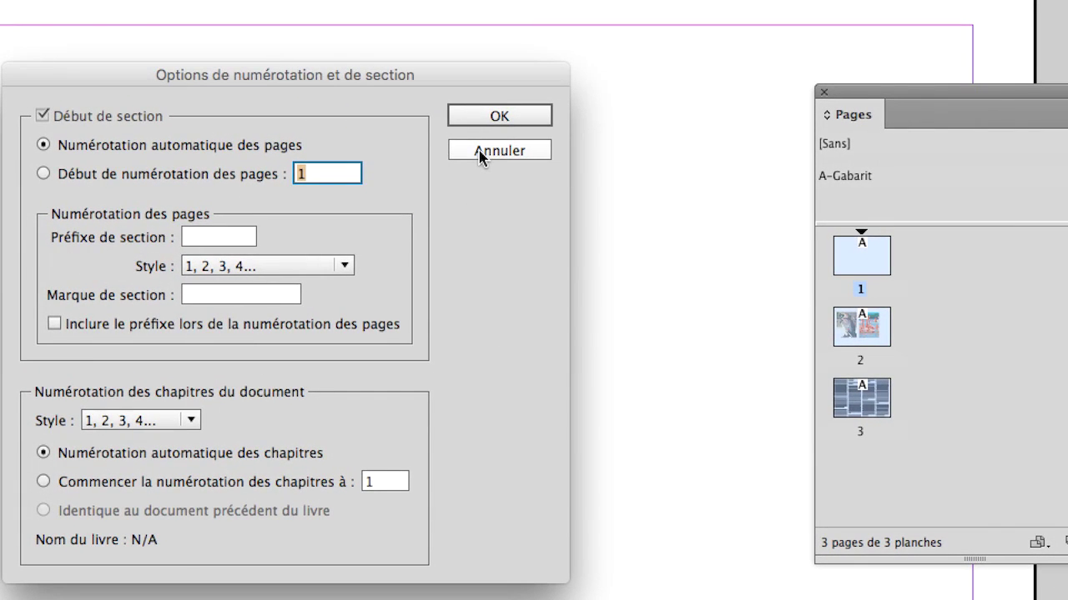
pyautogui.click(481, 154)
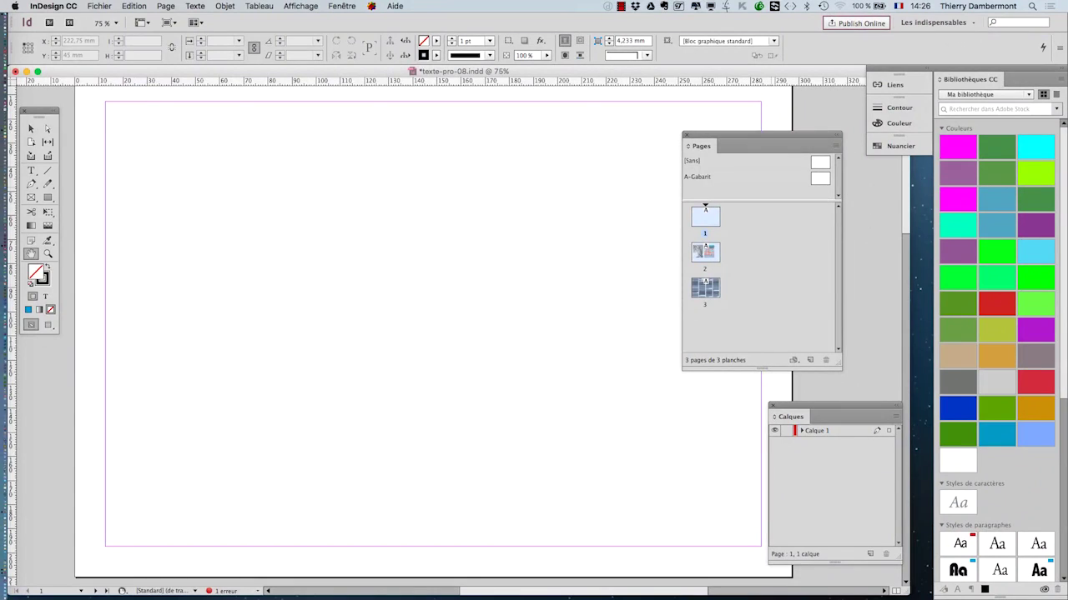
# Step: Start creating guides on the blank page 1 with preview enabled, using 3 rows and 3 columns
pyautogui.moveTo(751, 146); pyautogui.dragTo(876, 184)
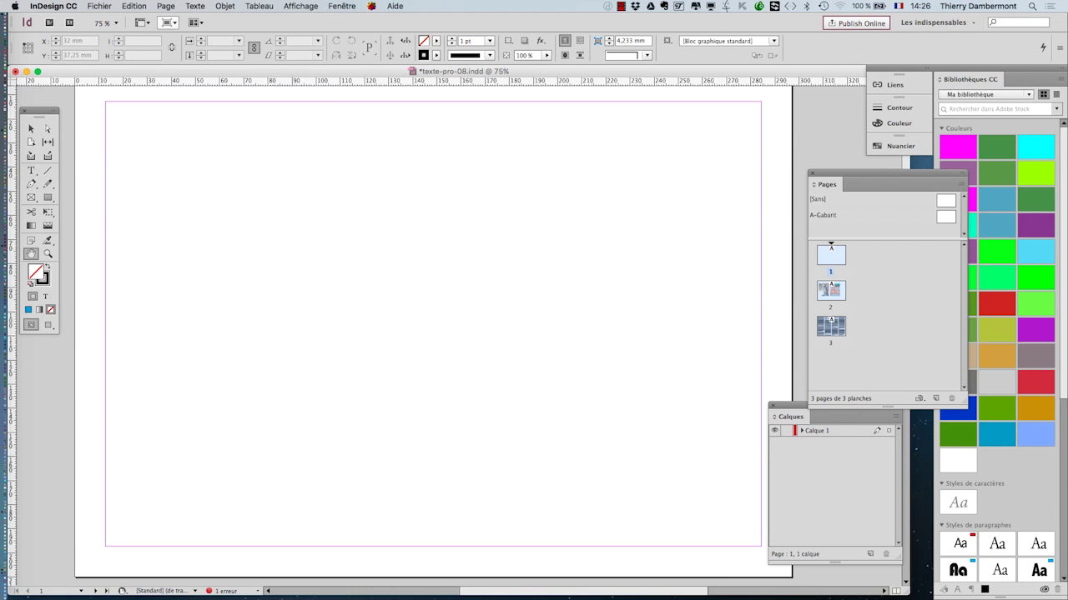
pyautogui.click(165, 6)
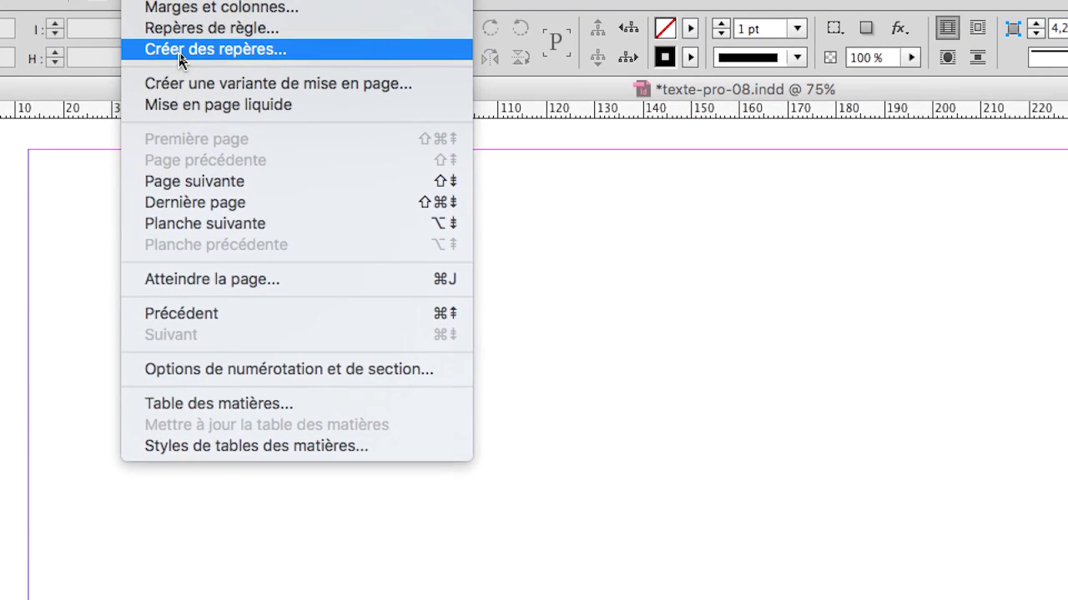
pyautogui.click(182, 52)
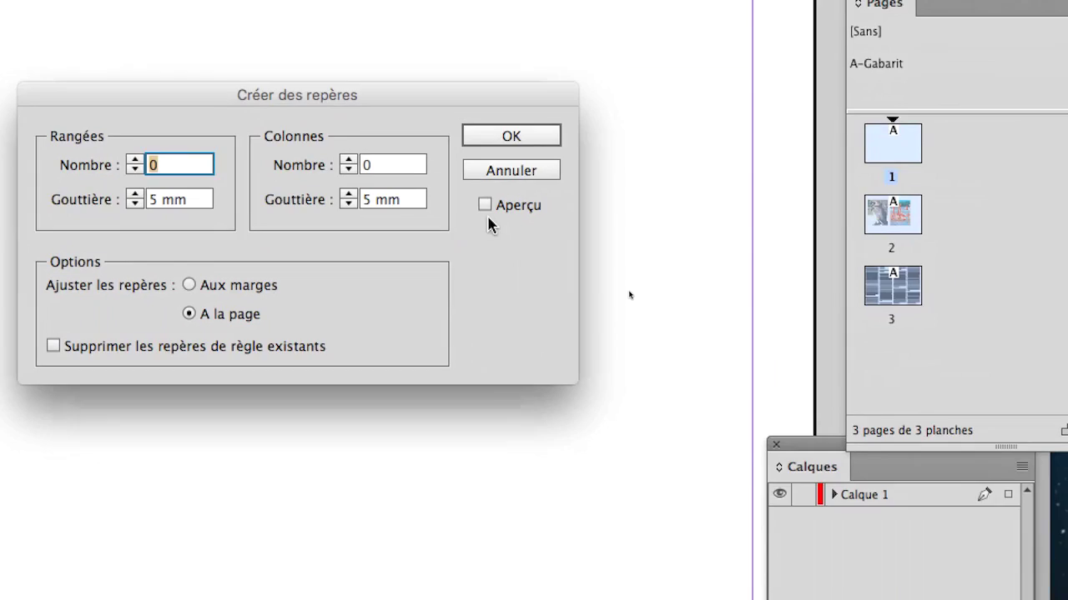
pyautogui.click(1035, 498)
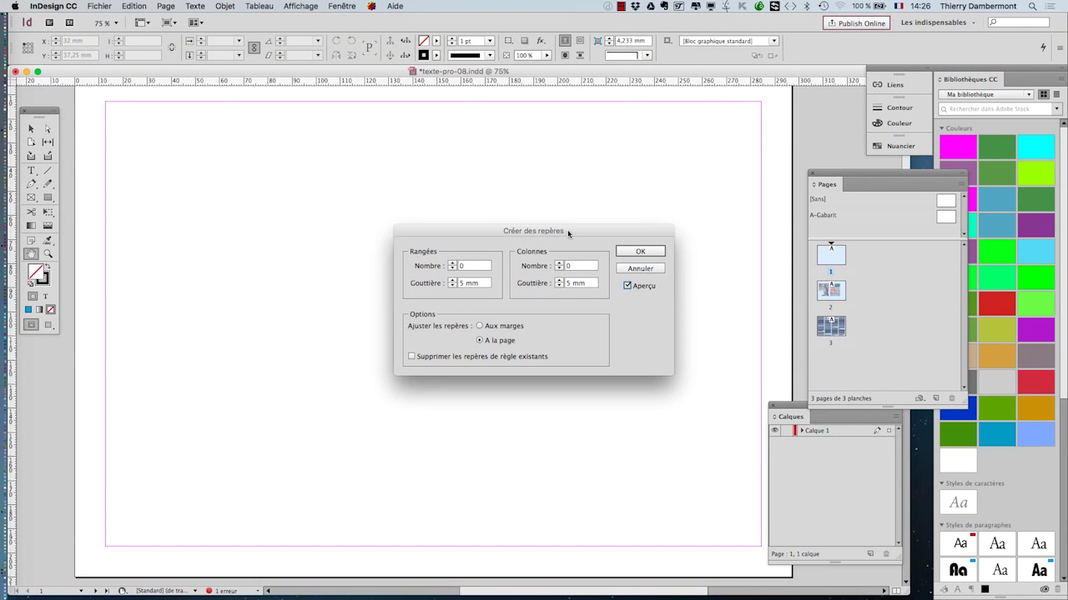
pyautogui.moveTo(569, 237); pyautogui.dragTo(732, 132)
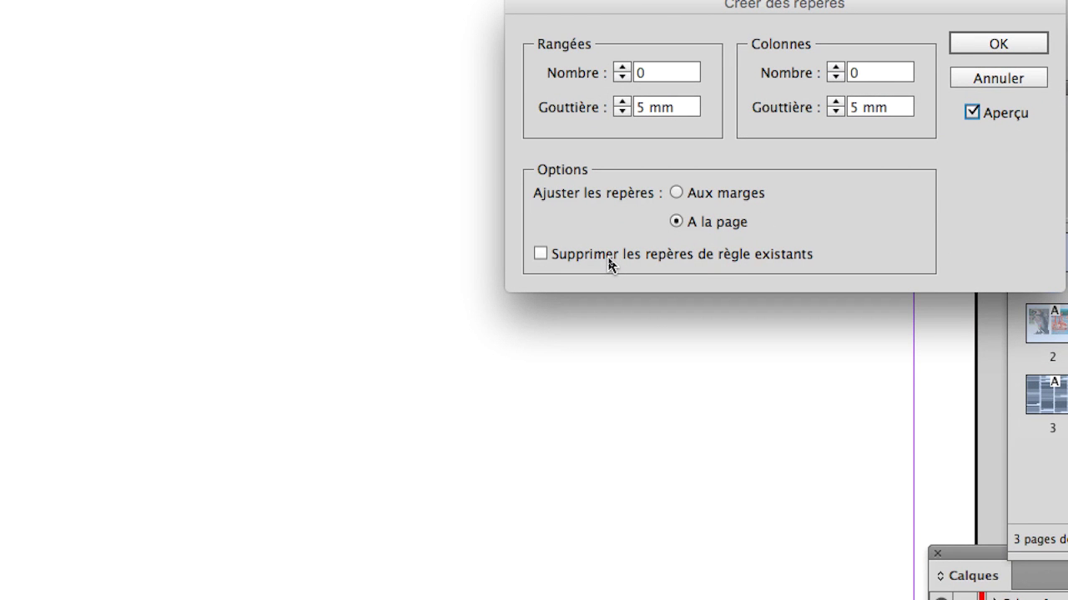
pyautogui.click(622, 68)
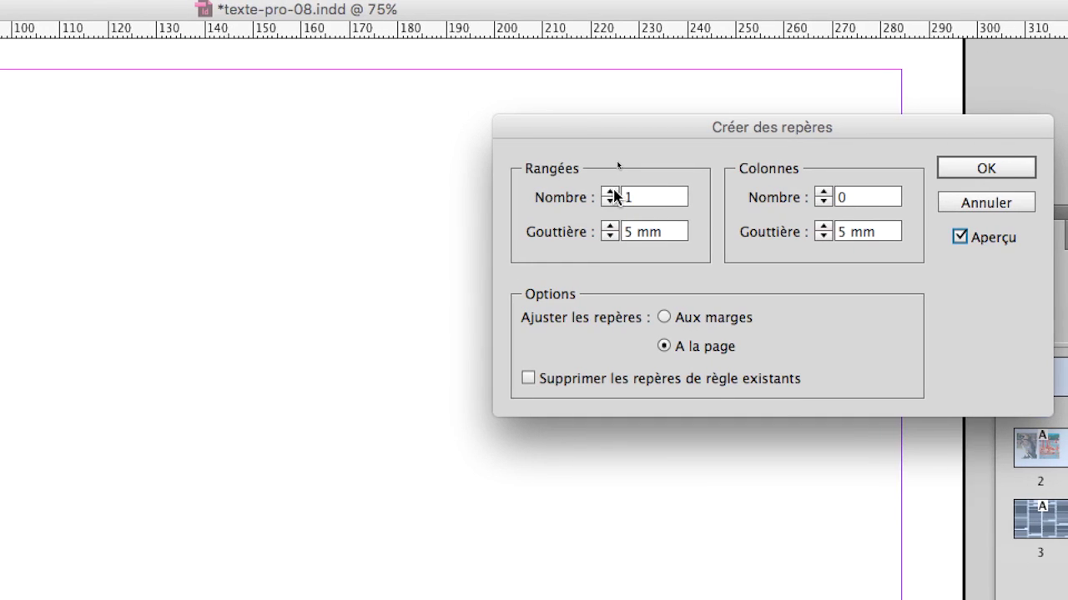
pyautogui.click(612, 193)
pyautogui.click(612, 192)
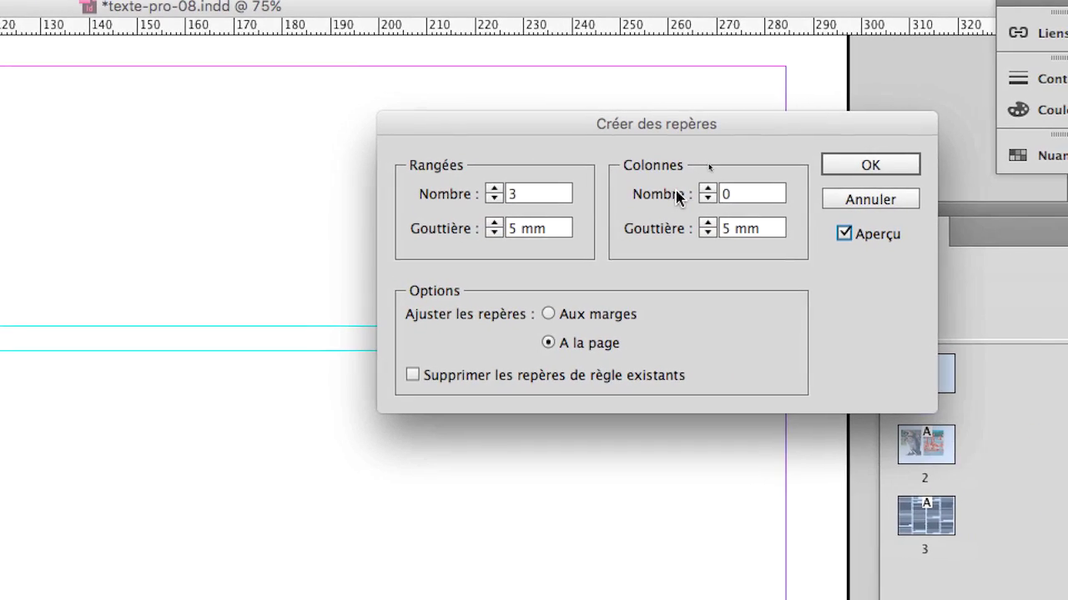
pyautogui.click(683, 193)
pyautogui.click(683, 193)
pyautogui.click(683, 193)
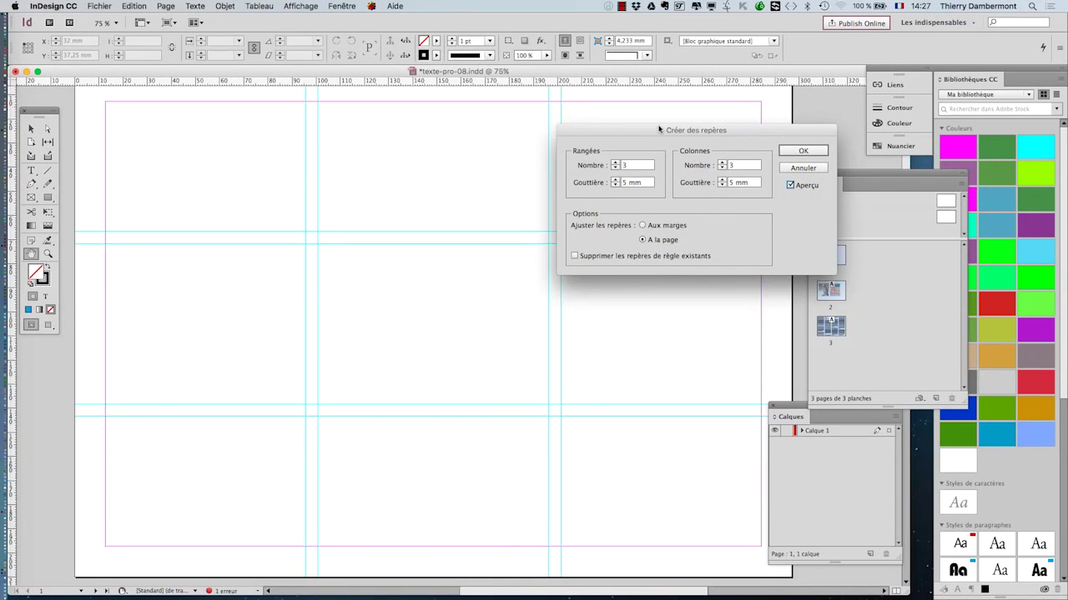
# Step: Set the gutter of both the guide rows and the guide columns to 0 mm
pyautogui.moveTo(581, 122); pyautogui.dragTo(822, 292)
pyautogui.moveTo(782, 215); pyautogui.dragTo(775, 314)
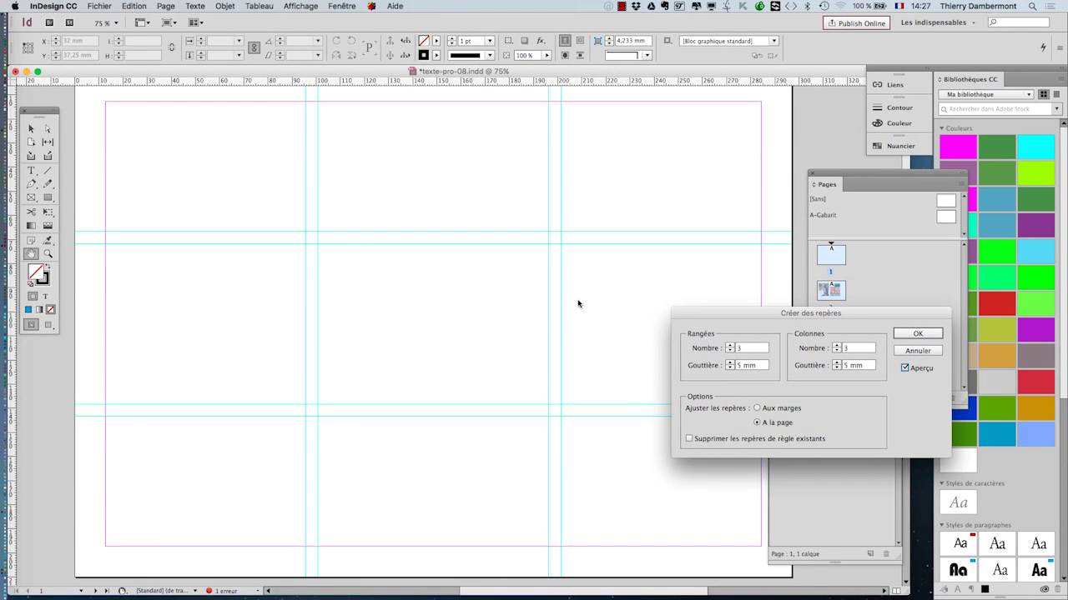
pyautogui.click(730, 369)
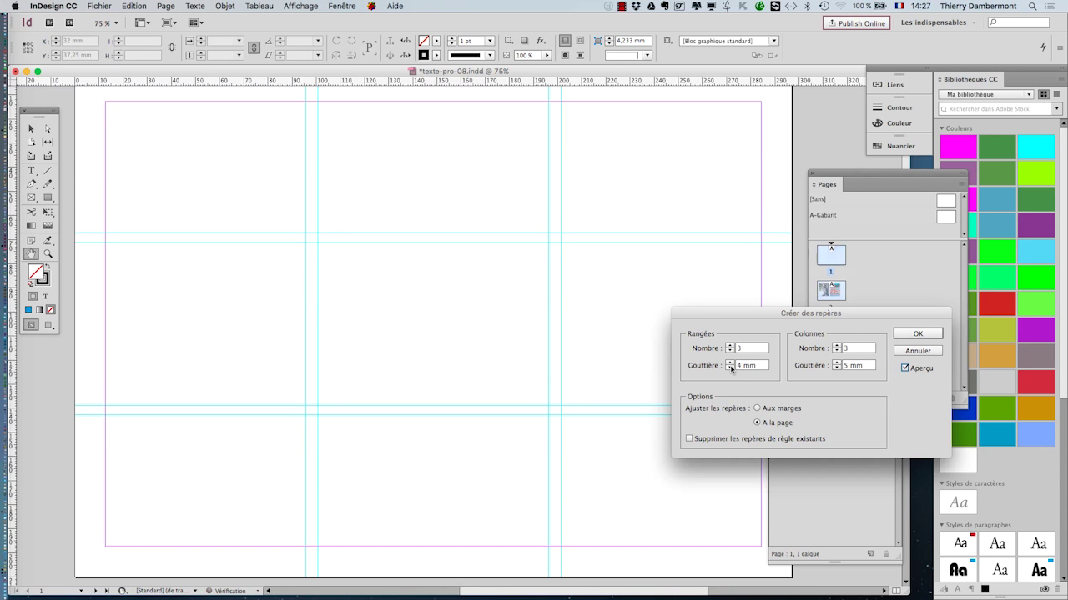
pyautogui.click(731, 369)
pyautogui.click(731, 369)
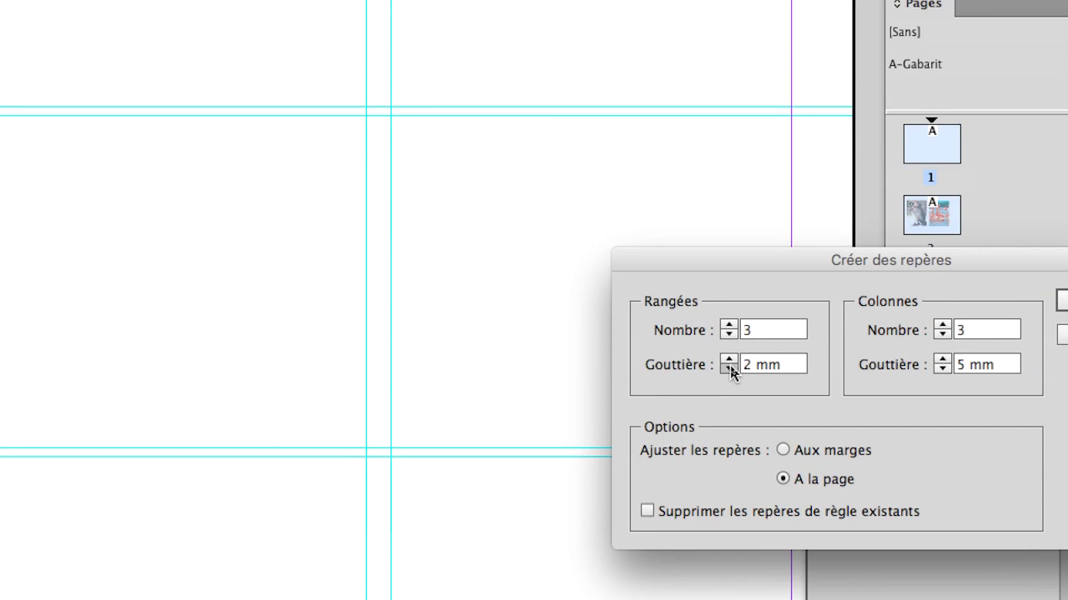
pyautogui.click(731, 368)
pyautogui.click(731, 368)
pyautogui.click(817, 367)
pyautogui.click(816, 367)
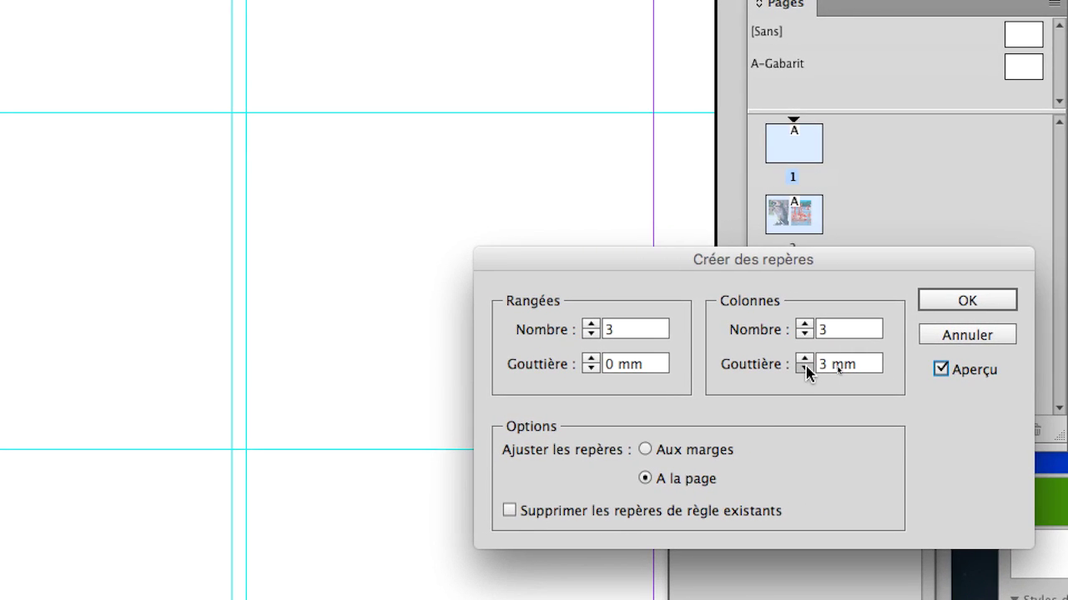
pyautogui.click(817, 367)
pyautogui.click(816, 367)
pyautogui.click(817, 367)
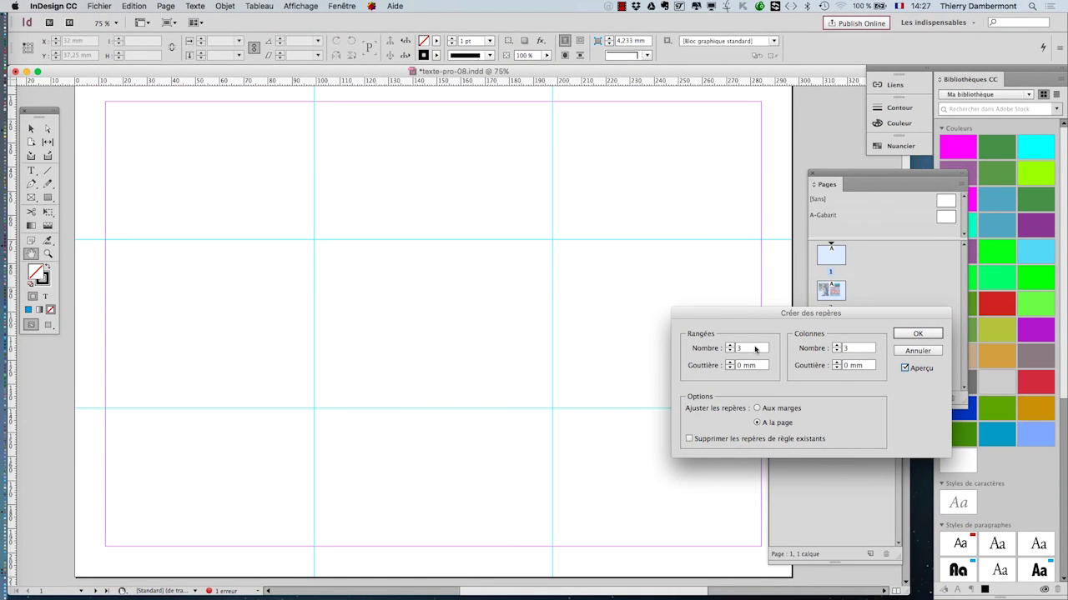
# Step: Fit the guides to the page margins (Aux marges) and create them
pyautogui.moveTo(679, 292); pyautogui.dragTo(790, 491)
pyautogui.moveTo(775, 416); pyautogui.dragTo(822, 127)
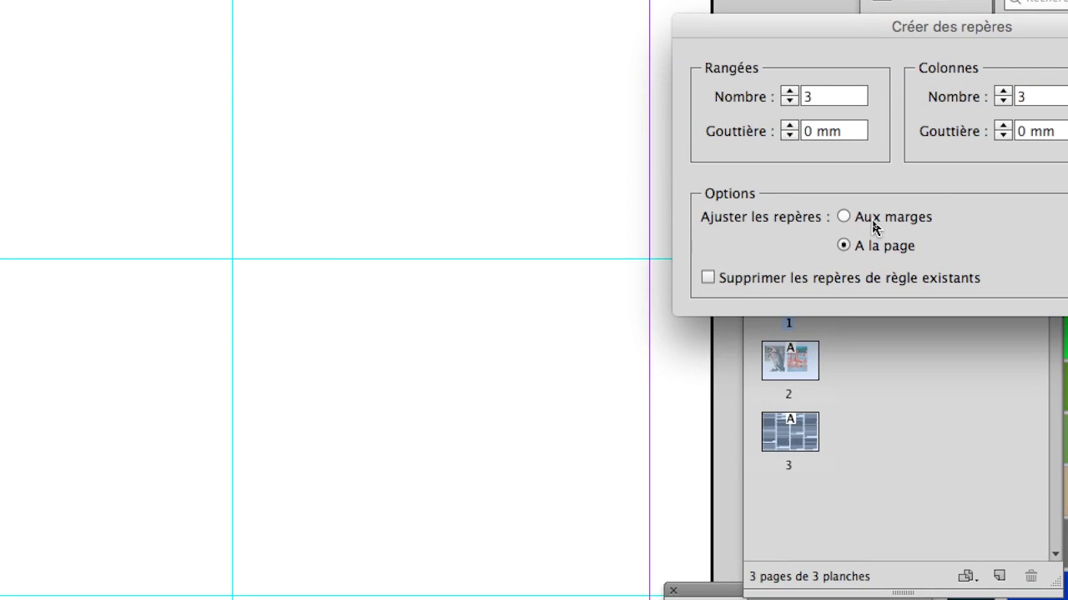
pyautogui.click(873, 227)
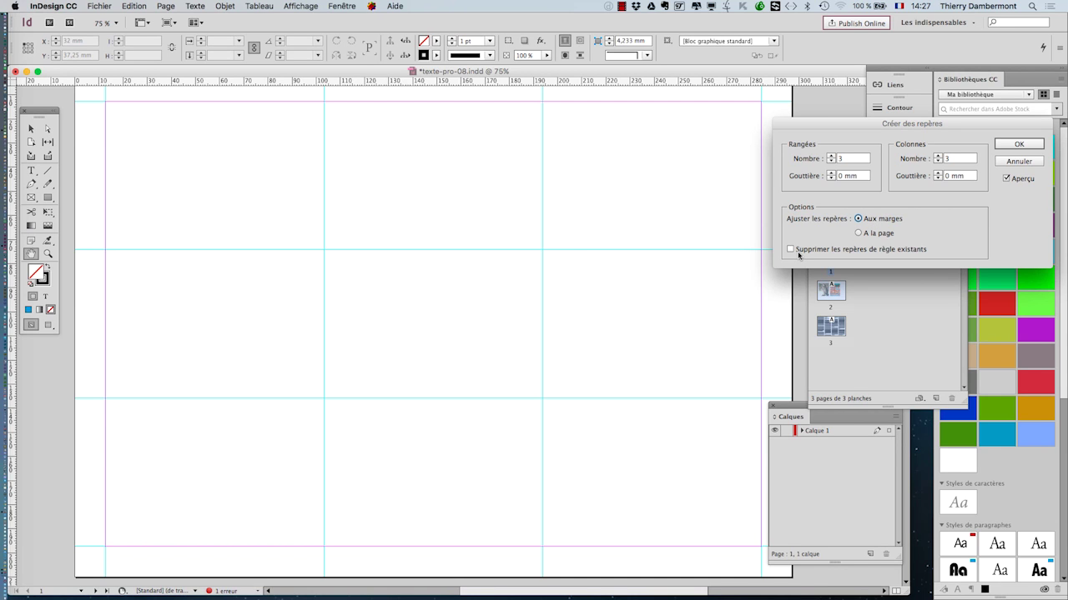
pyautogui.click(1019, 145)
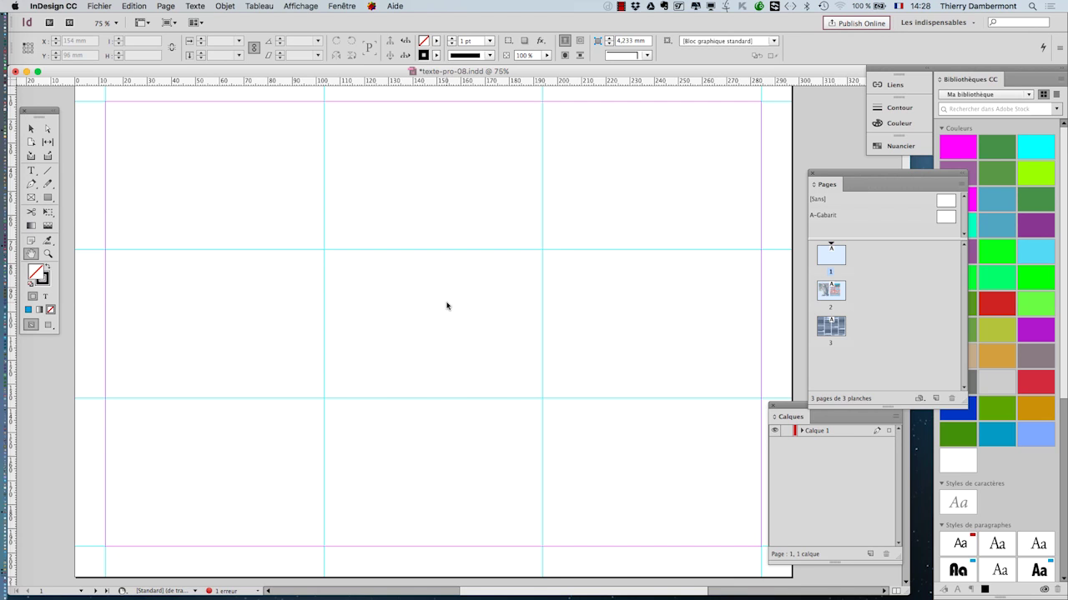
# Step: Save the document under the new name texte-pro-09.indd
pyautogui.click(98, 6)
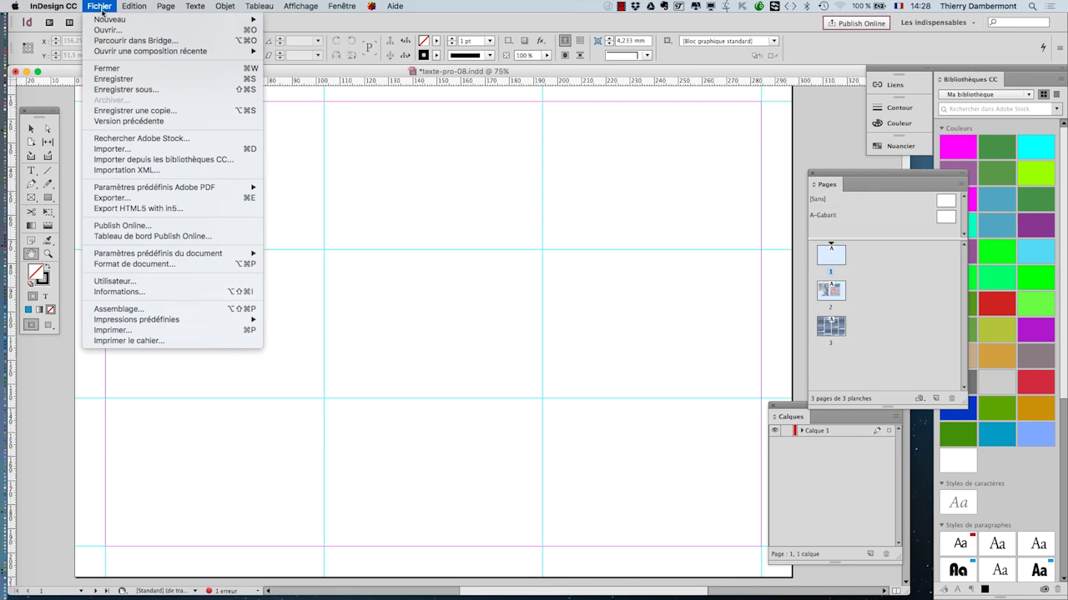
pyautogui.click(125, 89)
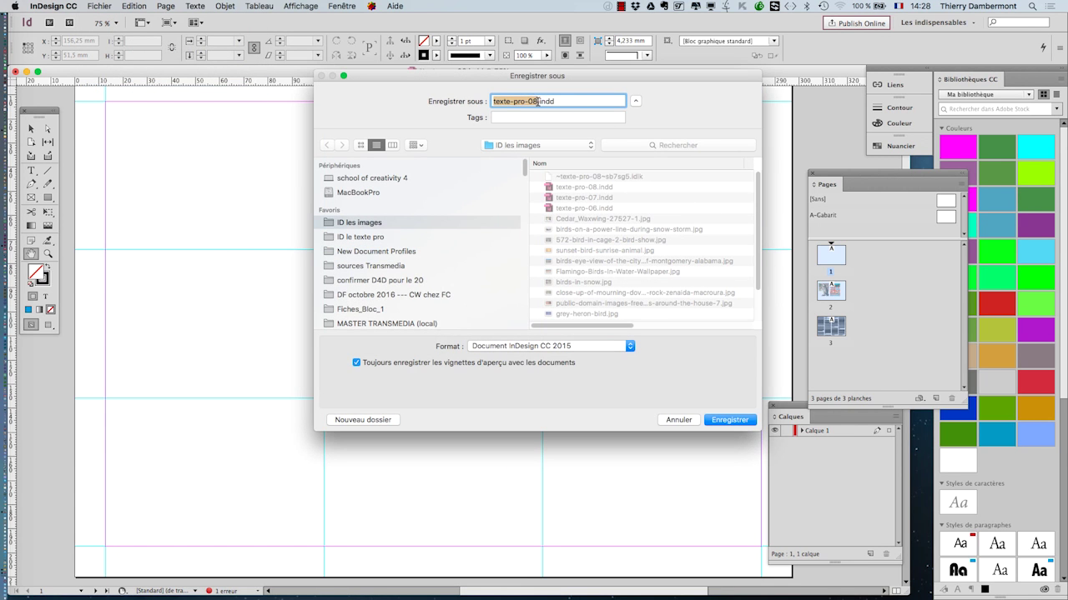
pyautogui.click(537, 101)
pyautogui.press('BackSpace')
pyautogui.write('9')
pyautogui.press('Return')
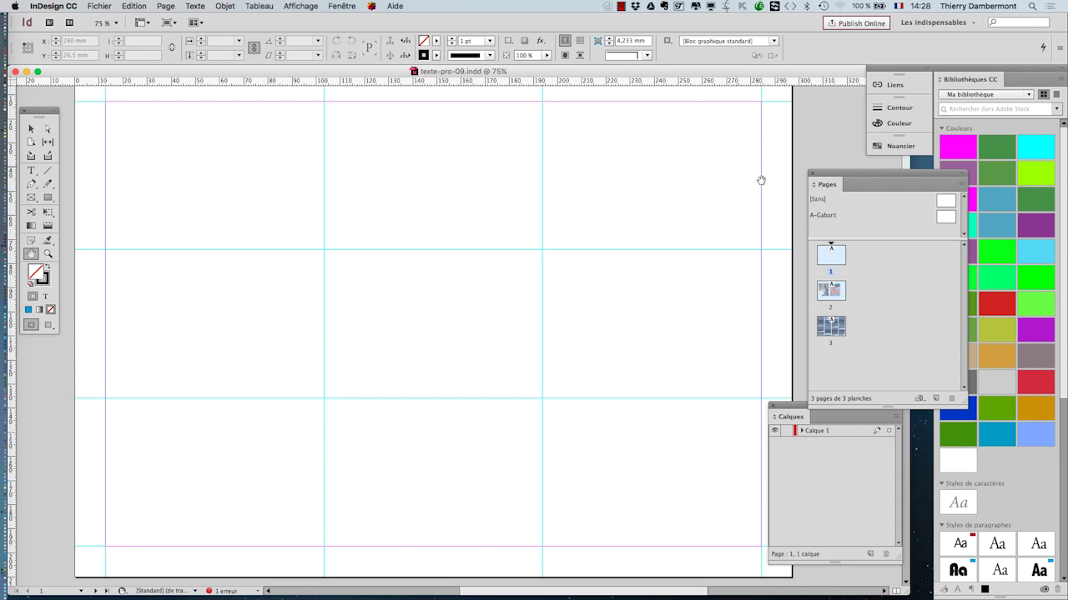
# Step: Move the Calques panel over the page's lower area and look through the Grilles et repères options
pyautogui.click(339, 6)
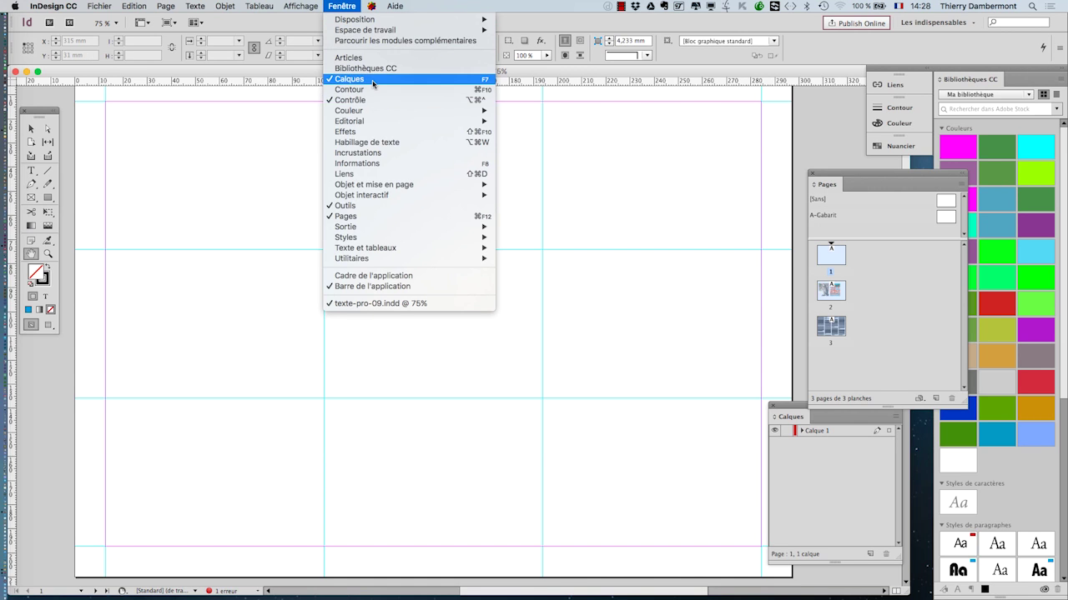
pyautogui.moveTo(789, 408); pyautogui.dragTo(694, 330)
pyautogui.click(302, 6)
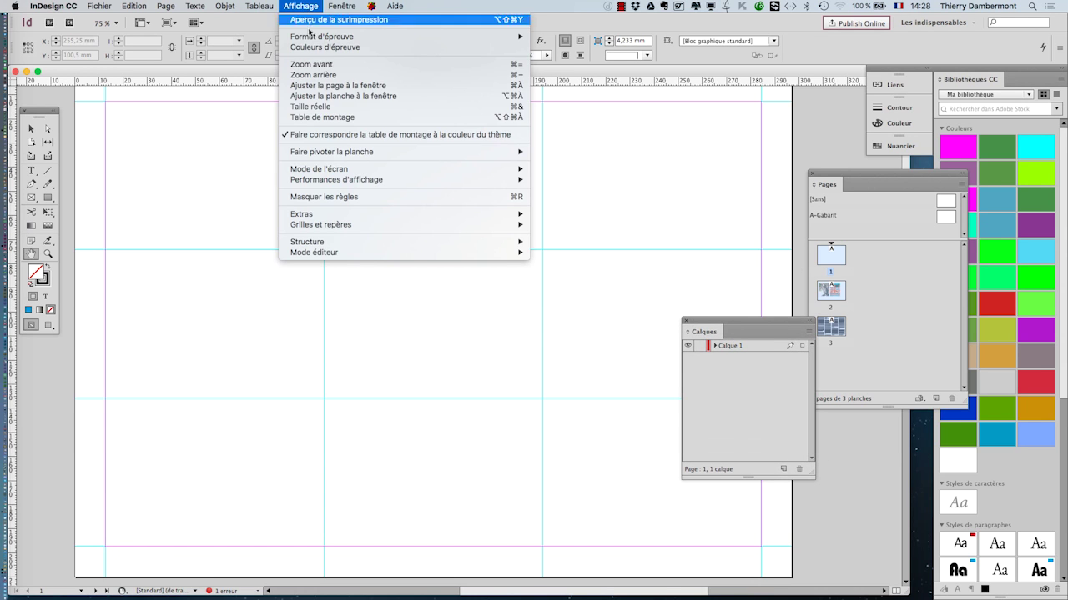
pyautogui.moveTo(326, 226)
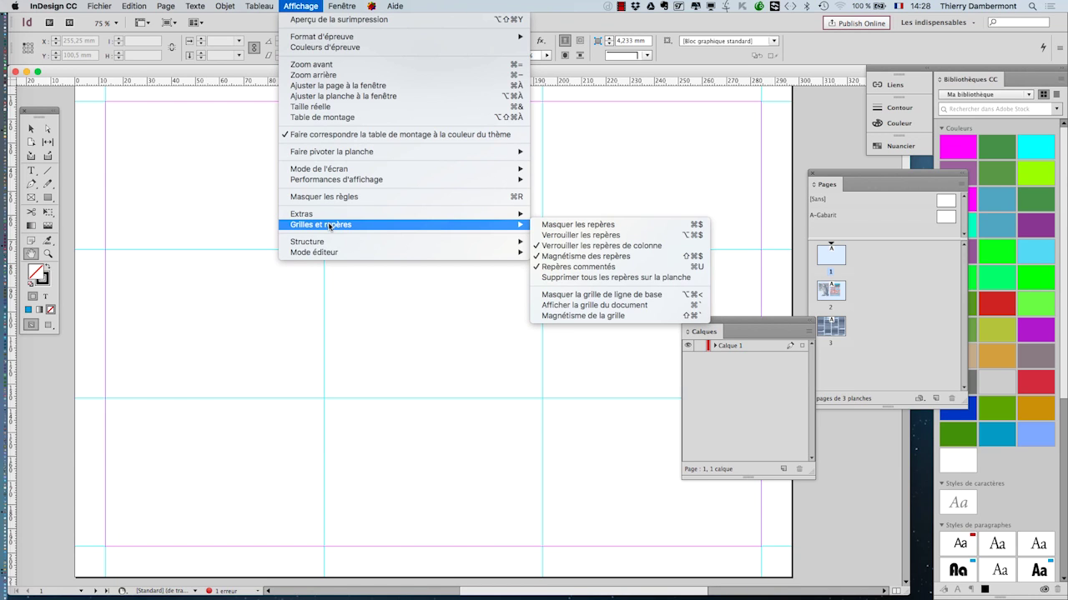
pyautogui.click(44, 112)
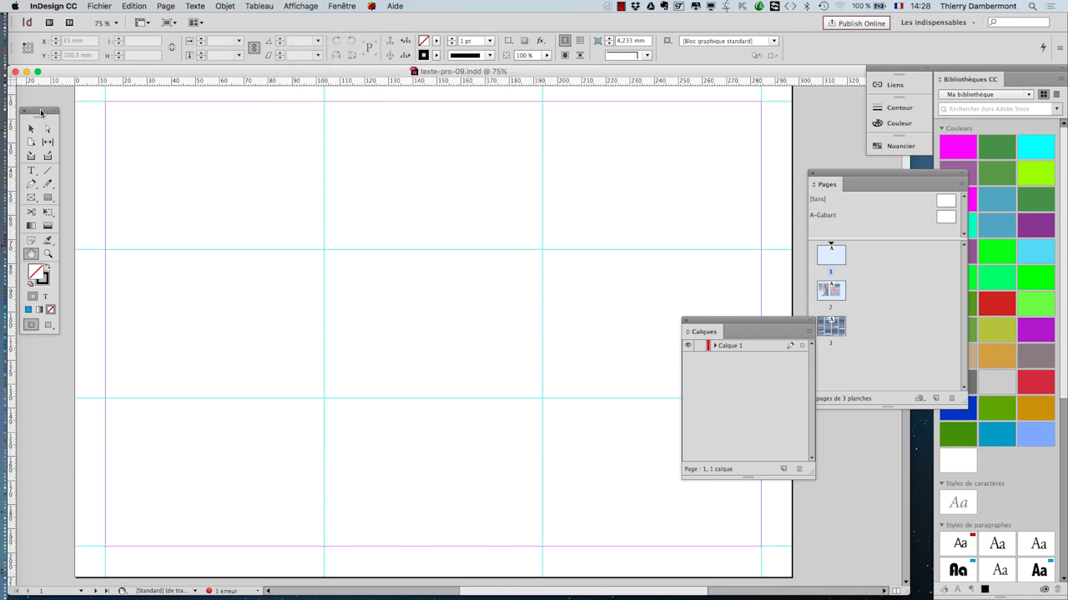
# Step: With the Selection tool, try moving the first vertical guide toward the second one and undo the move
pyautogui.moveTo(39, 115); pyautogui.dragTo(284, 145)
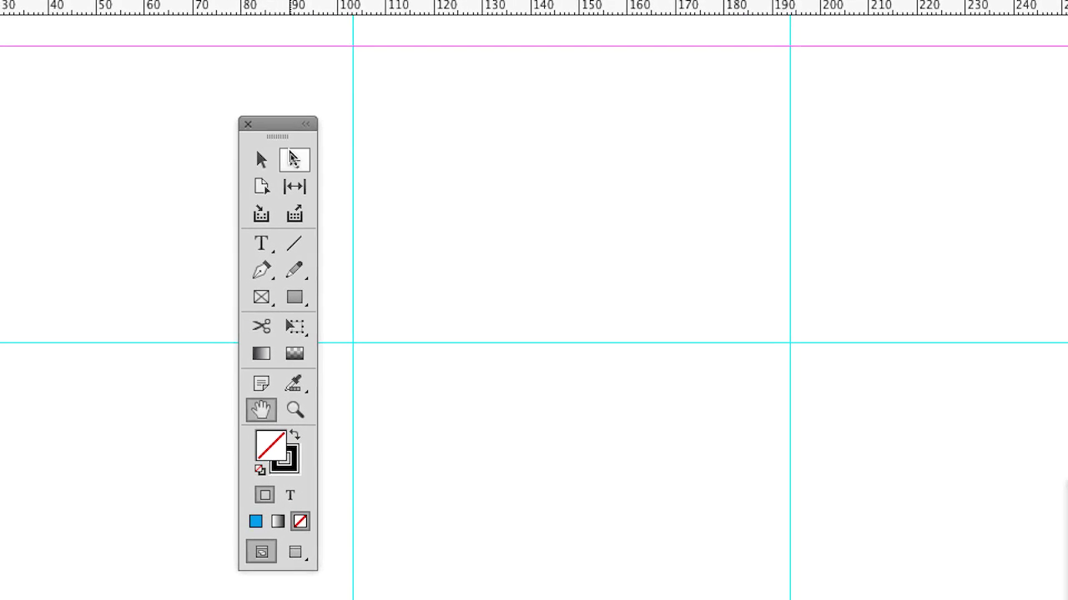
pyautogui.click(278, 157)
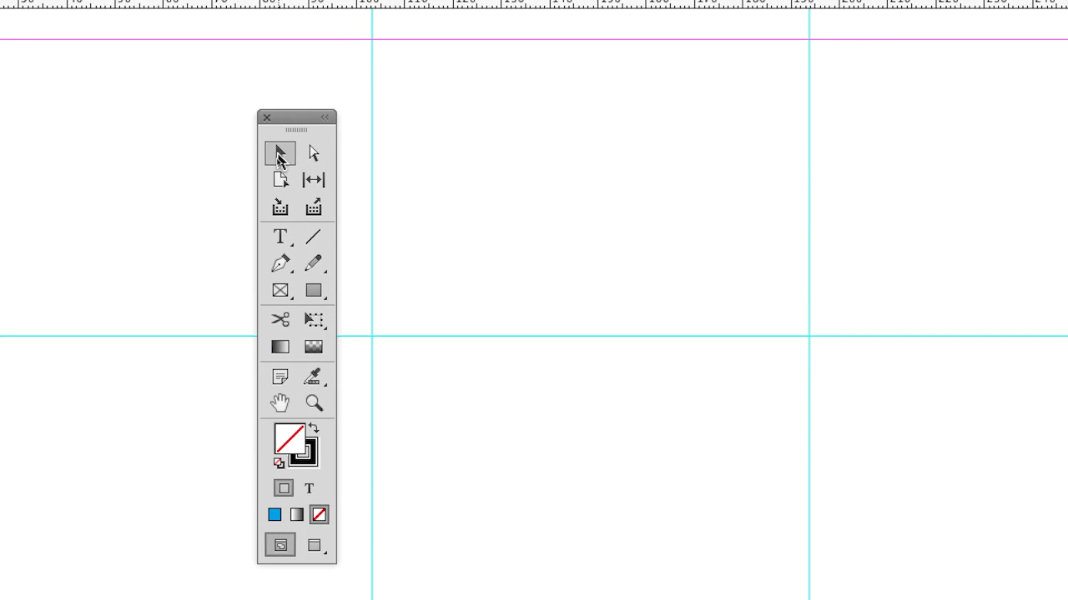
pyautogui.moveTo(310, 164); pyautogui.dragTo(598, 167)
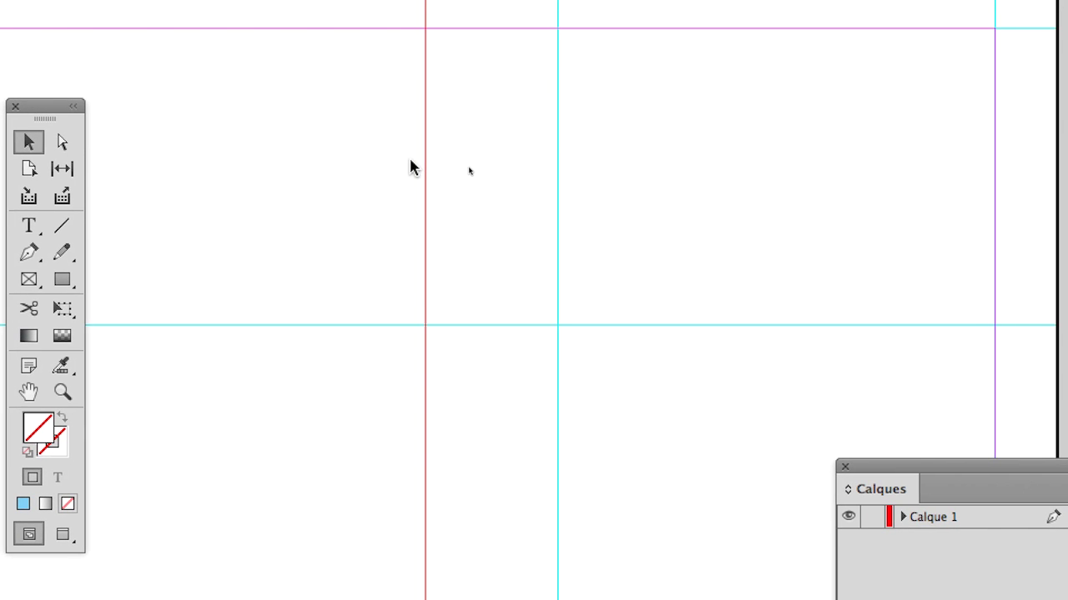
pyautogui.press('super+z')
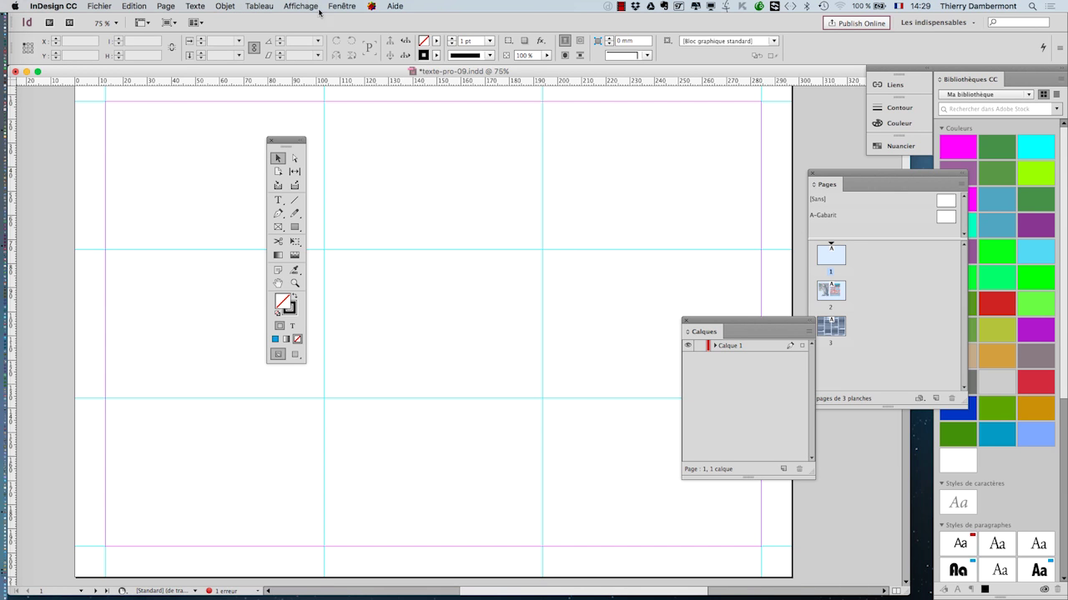
# Step: Lock the guides (Verrouiller les repères) and try moving the first vertical guide
pyautogui.click(300, 7)
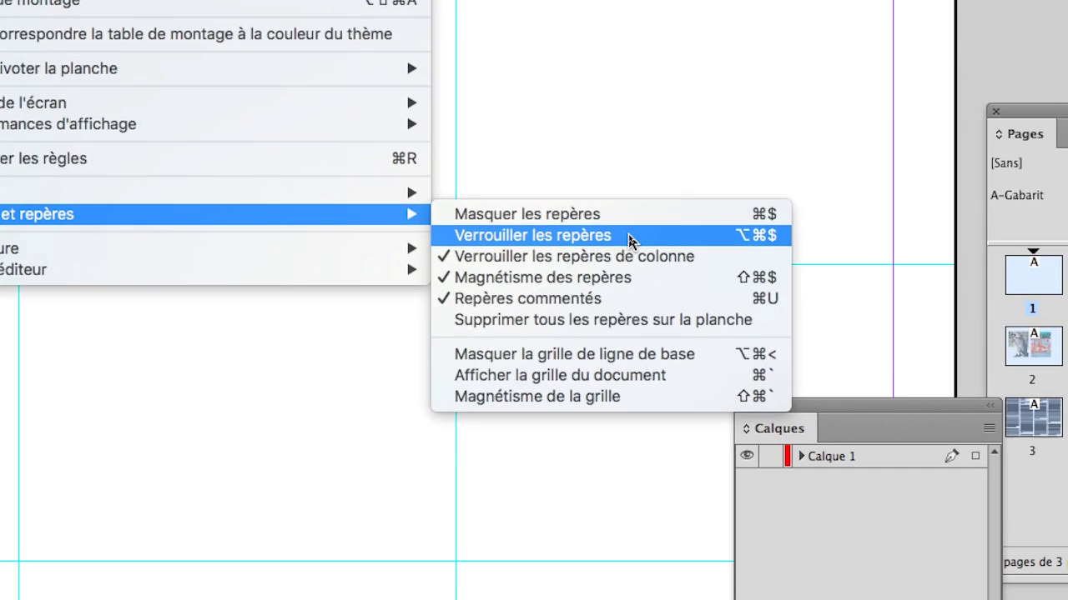
pyautogui.click(630, 238)
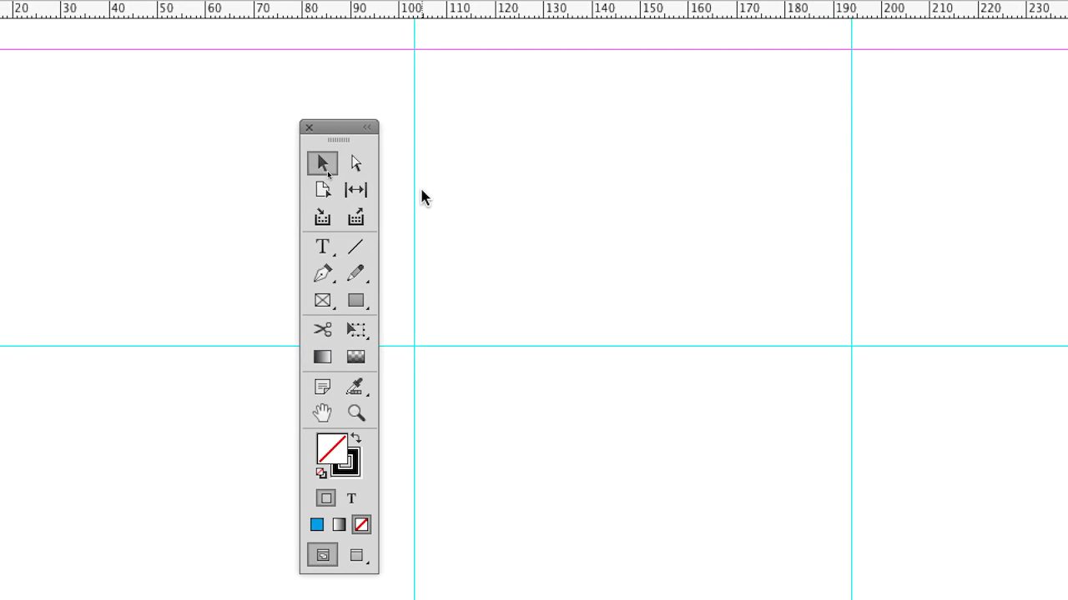
pyautogui.moveTo(395, 198); pyautogui.dragTo(435, 205)
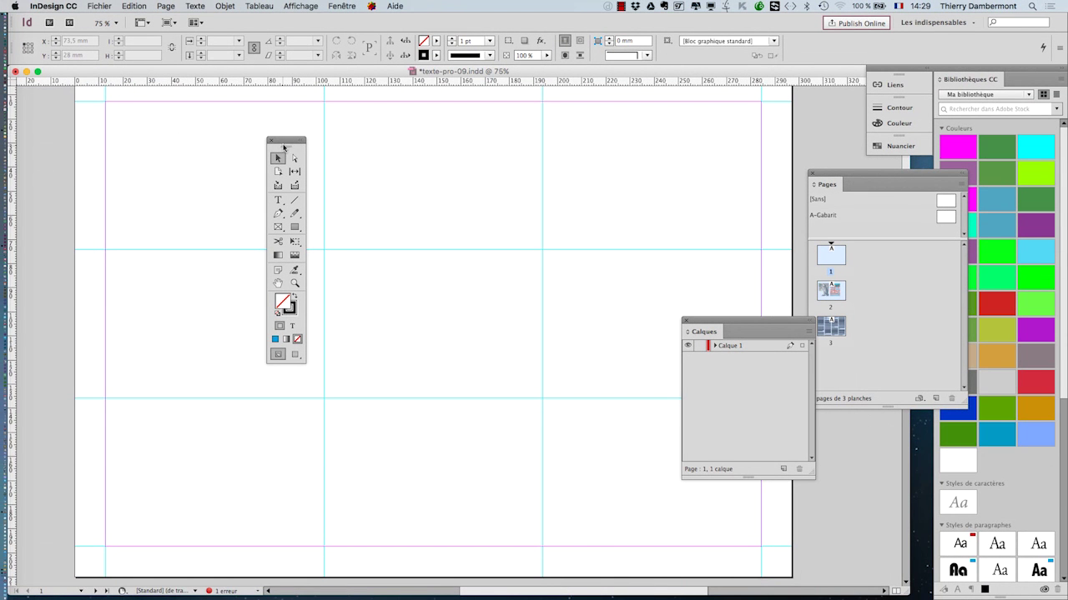
# Step: Clear the tools and Calques panels off the grid and draw a rectangular image frame filling the upper-left cell, about 90.5 × 61.5 mm
pyautogui.moveTo(284, 147); pyautogui.dragTo(47, 108)
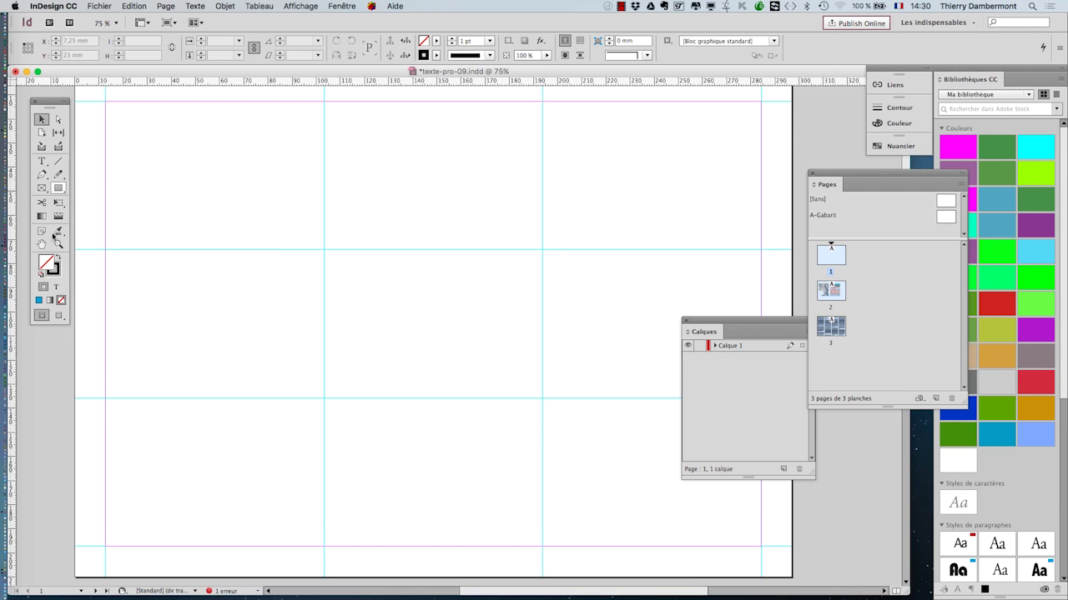
pyautogui.moveTo(696, 327); pyautogui.dragTo(844, 436)
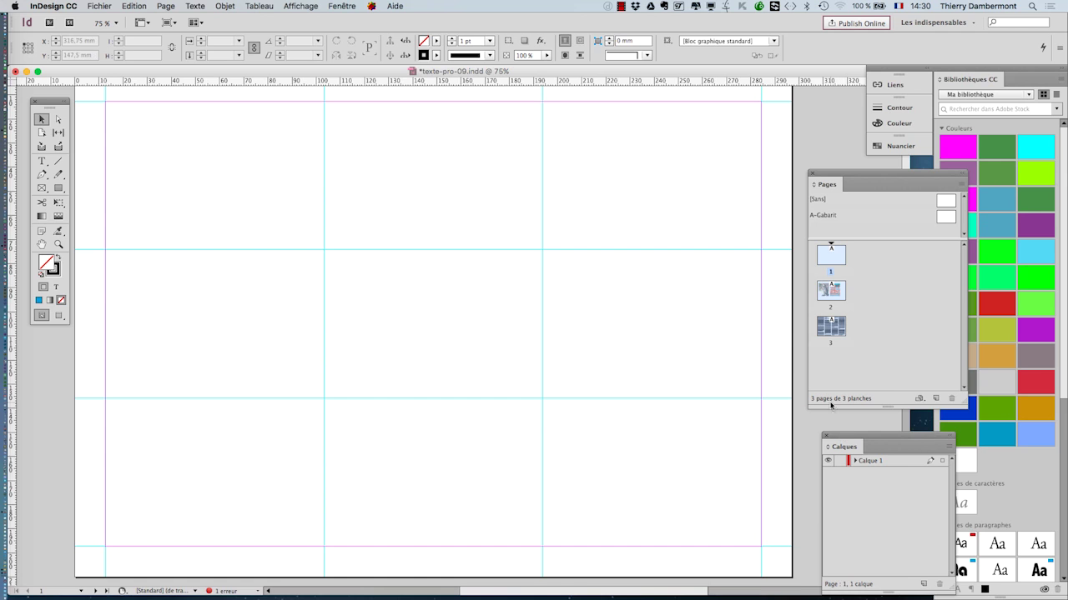
pyautogui.click(43, 190)
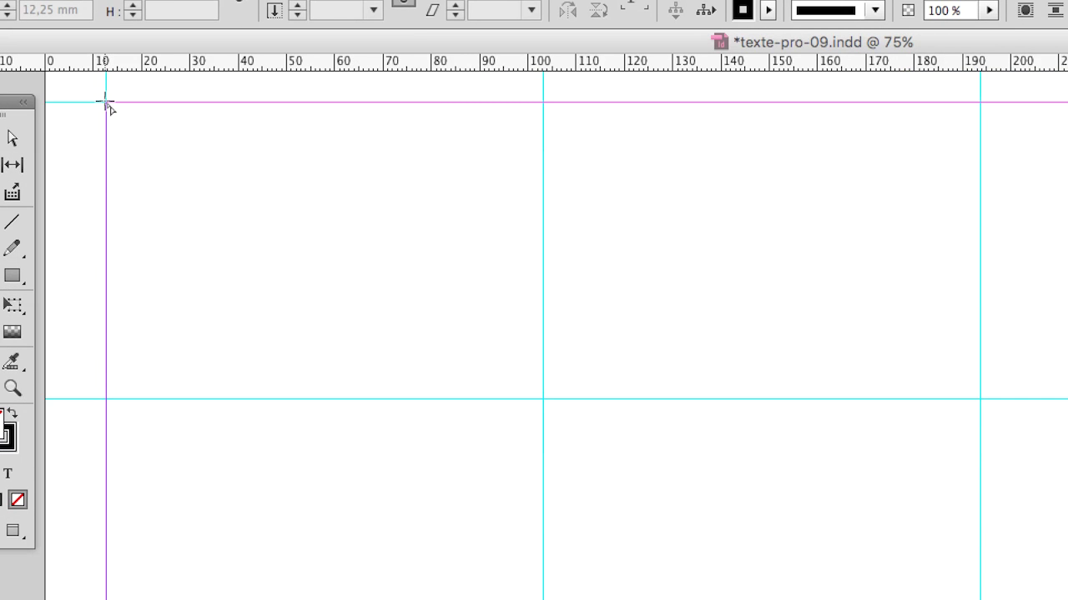
pyautogui.moveTo(106, 103); pyautogui.dragTo(509, 383)
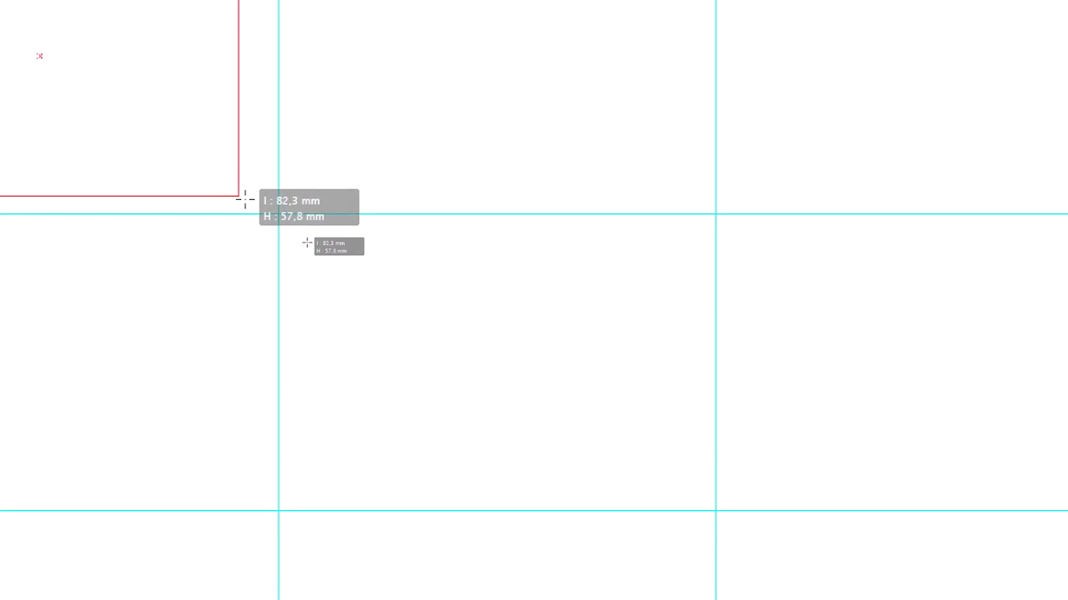
pyautogui.moveTo(245, 199); pyautogui.dragTo(279, 216)
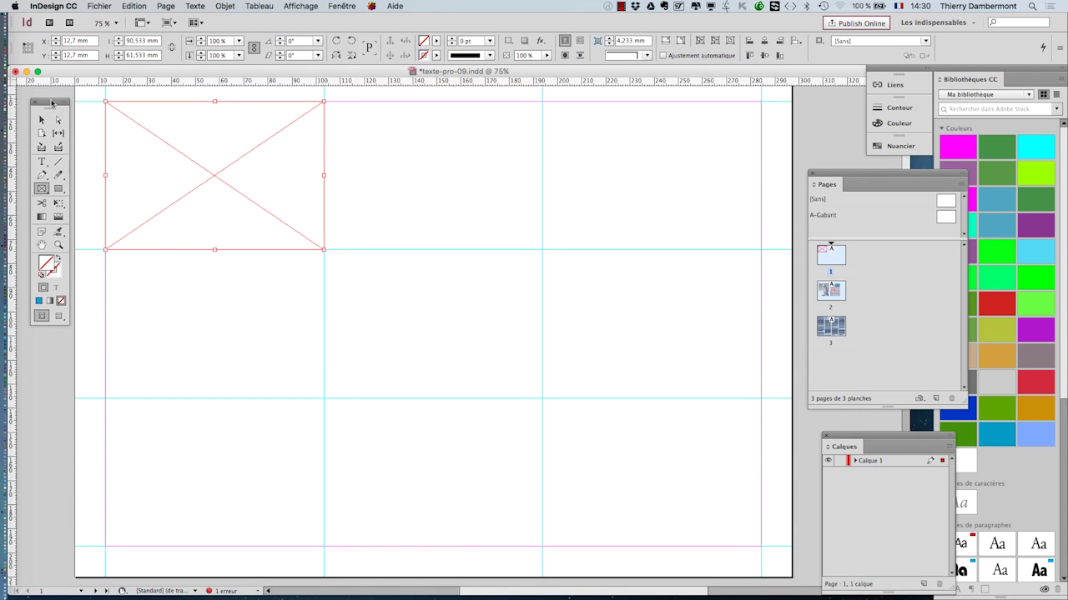
# Step: With the Type tool, draw a text frame about 90.5 × 61.5 mm filling the right cell of the grid's middle row
pyautogui.moveTo(63, 101); pyautogui.dragTo(403, 134)
pyautogui.click(383, 195)
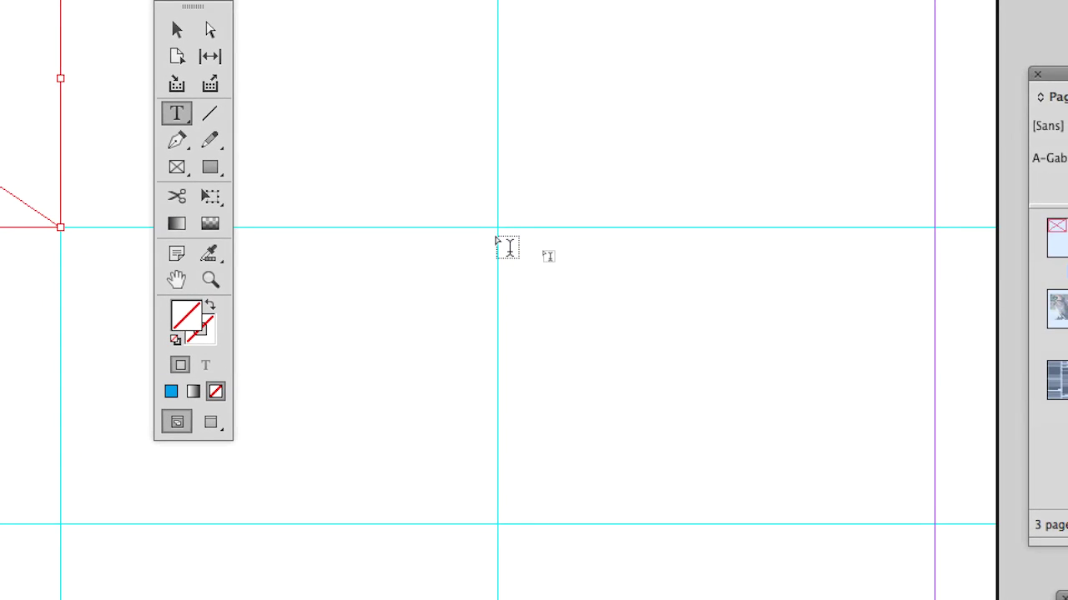
pyautogui.moveTo(500, 233); pyautogui.dragTo(703, 358)
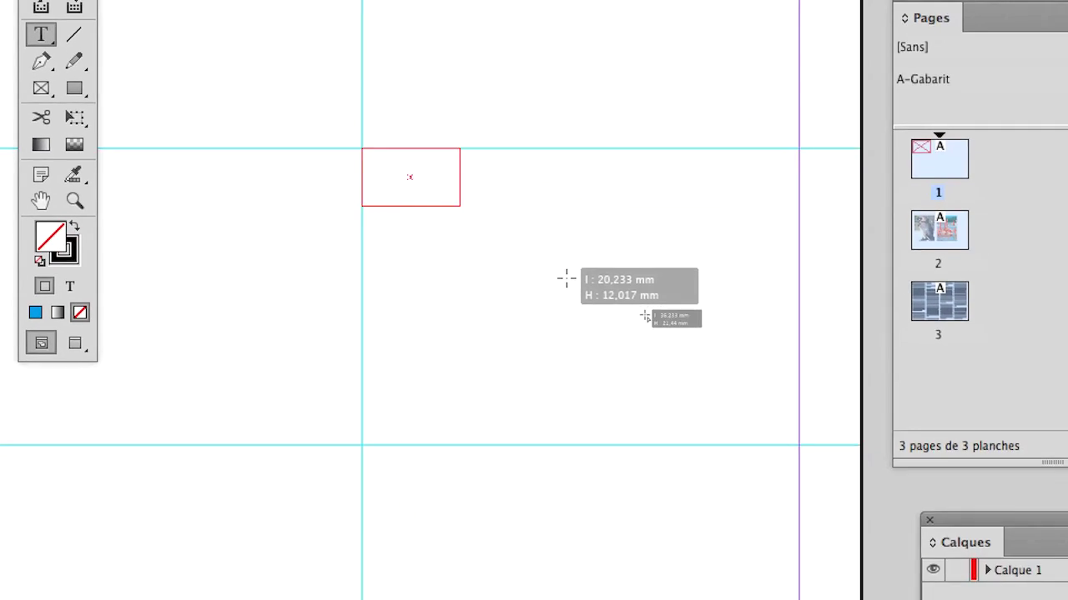
pyautogui.moveTo(567, 278); pyautogui.dragTo(801, 445)
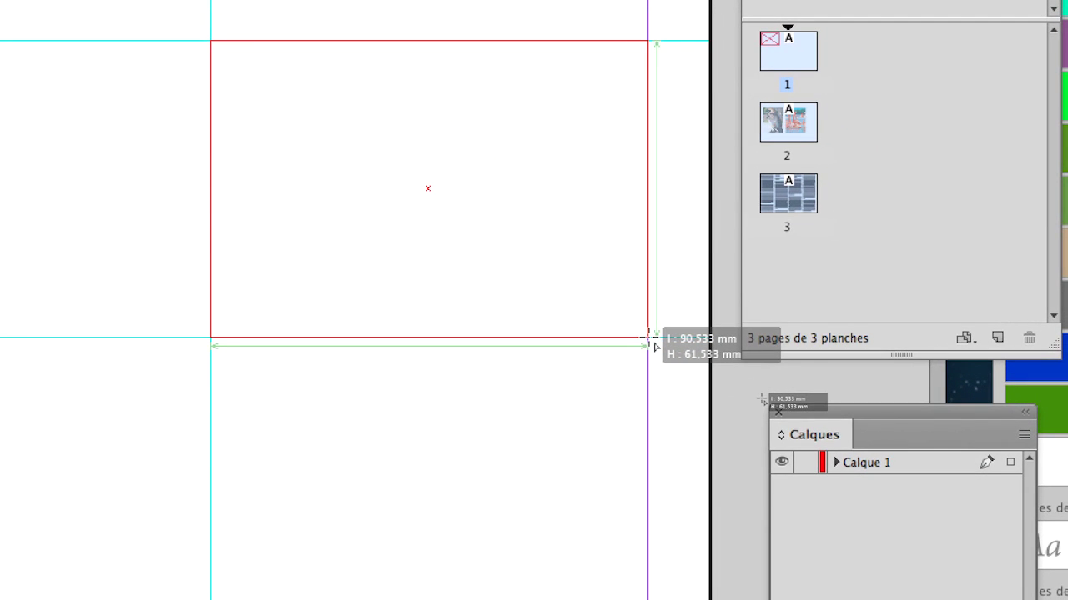
pyautogui.moveTo(655, 346); pyautogui.dragTo(655, 346)
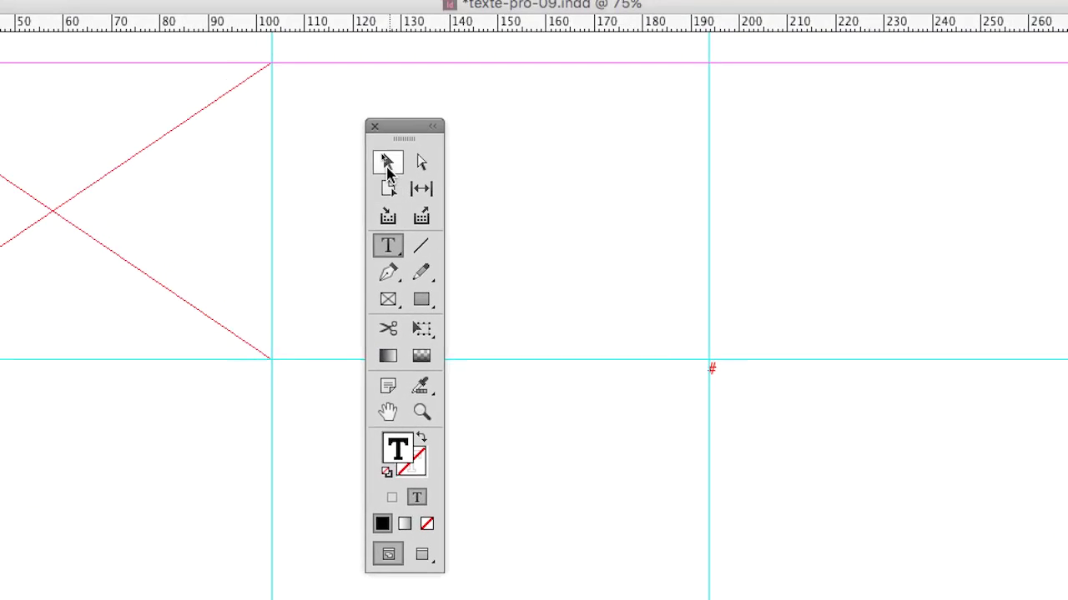
# Step: Select the image frame and the text frame in turn, and check the text frame's content type (Contenu)
pyautogui.click(386, 164)
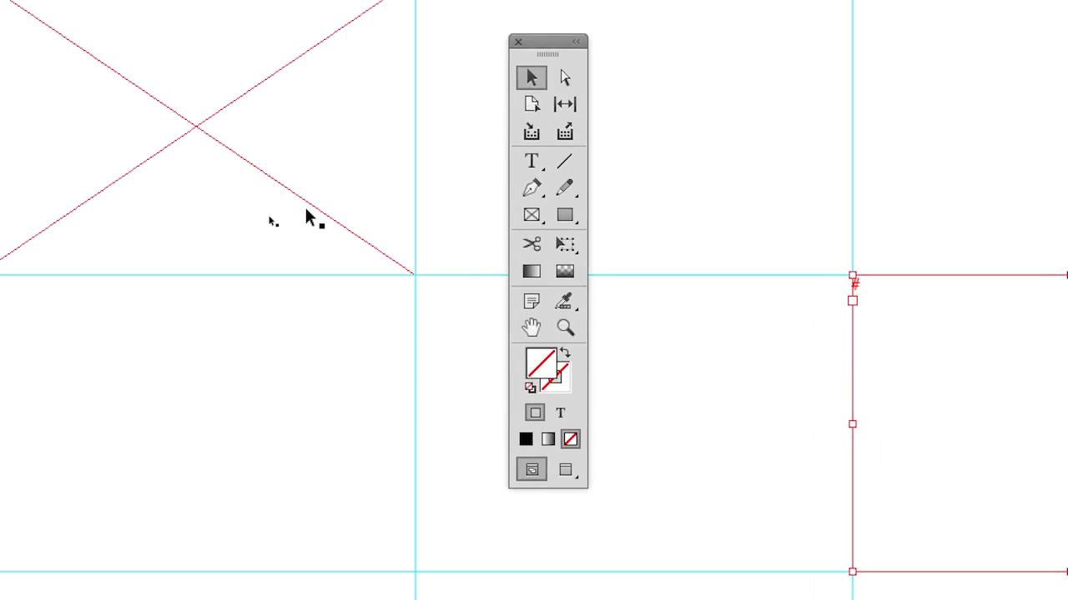
pyautogui.click(229, 171)
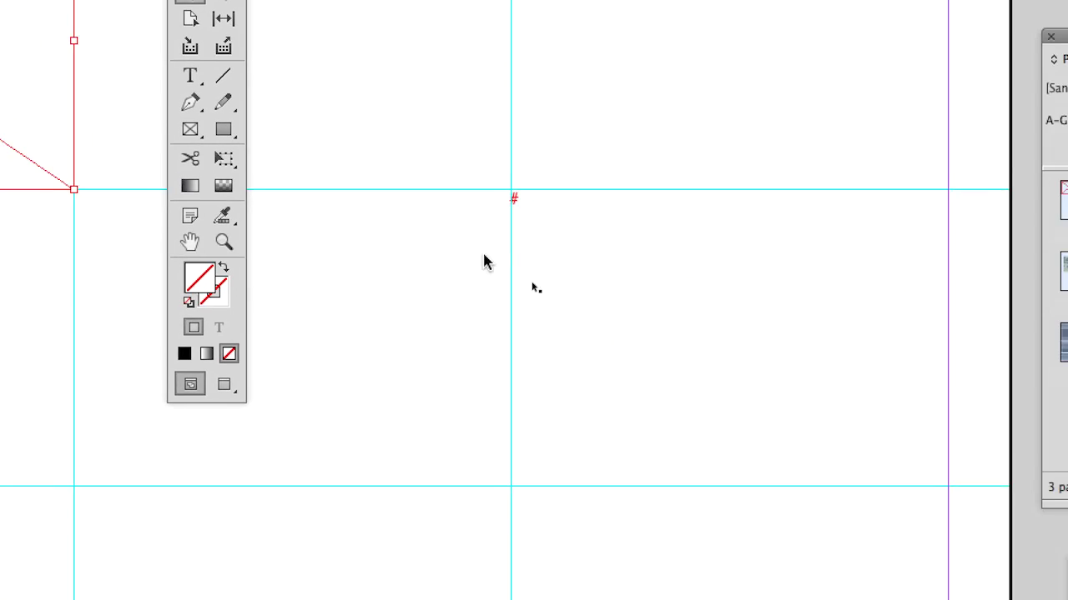
pyautogui.click(1044, 430)
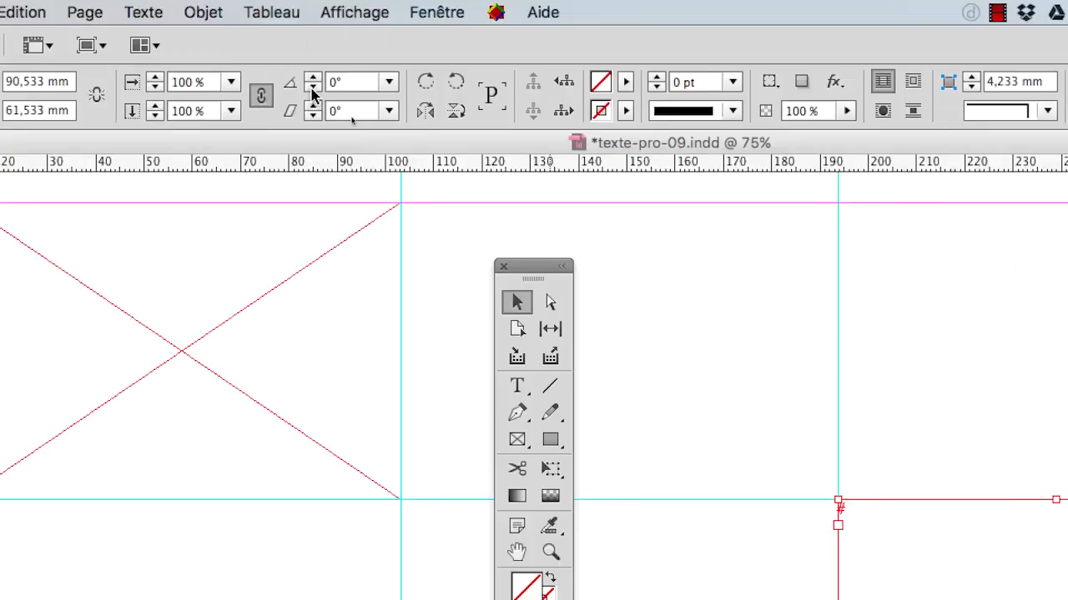
pyautogui.click(202, 11)
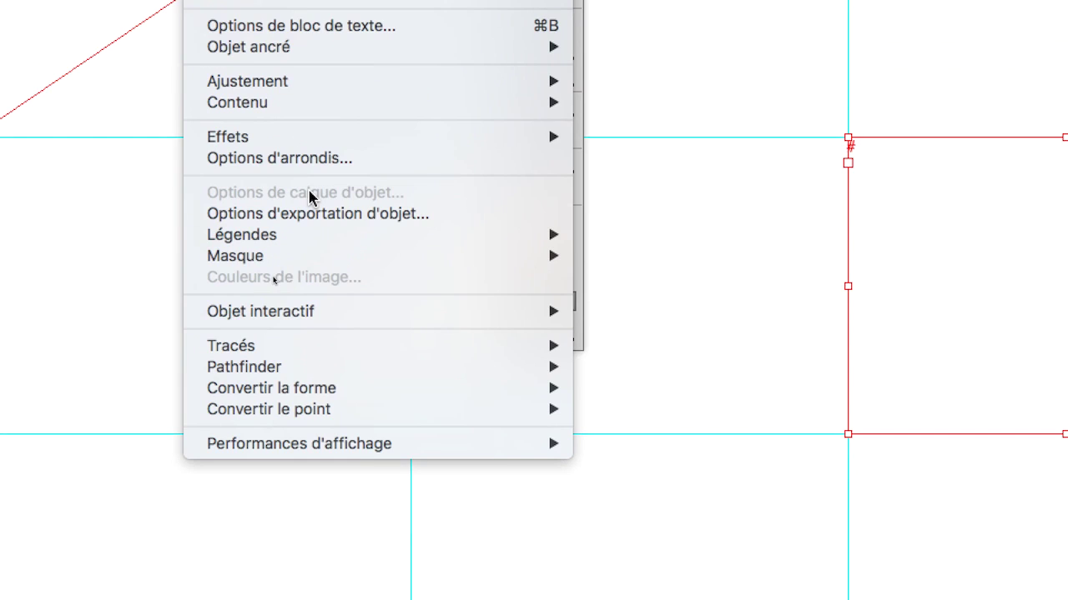
pyautogui.moveTo(306, 103)
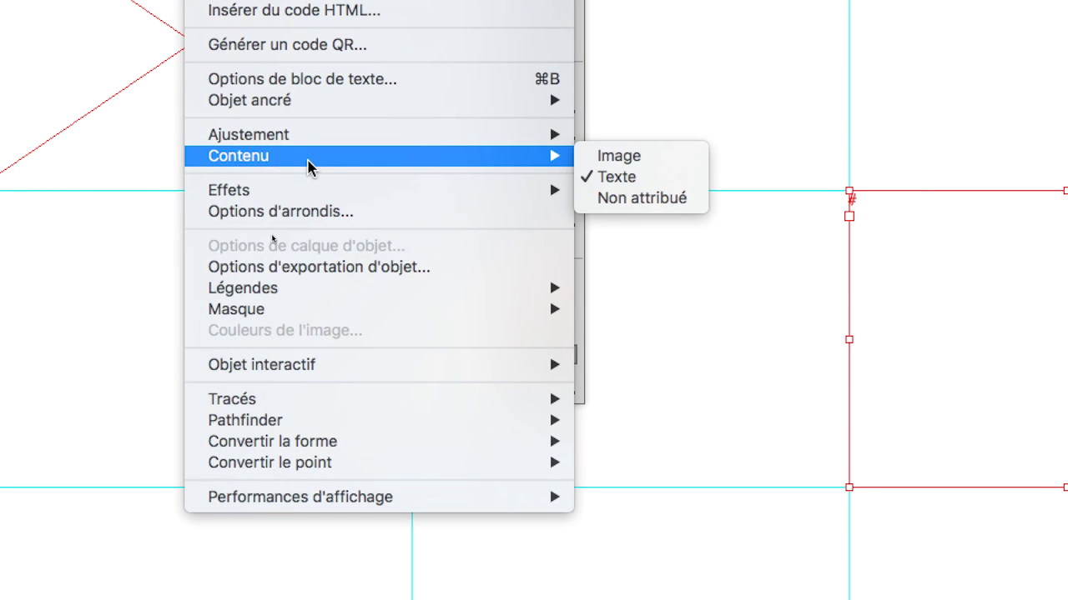
pyautogui.click(144, 183)
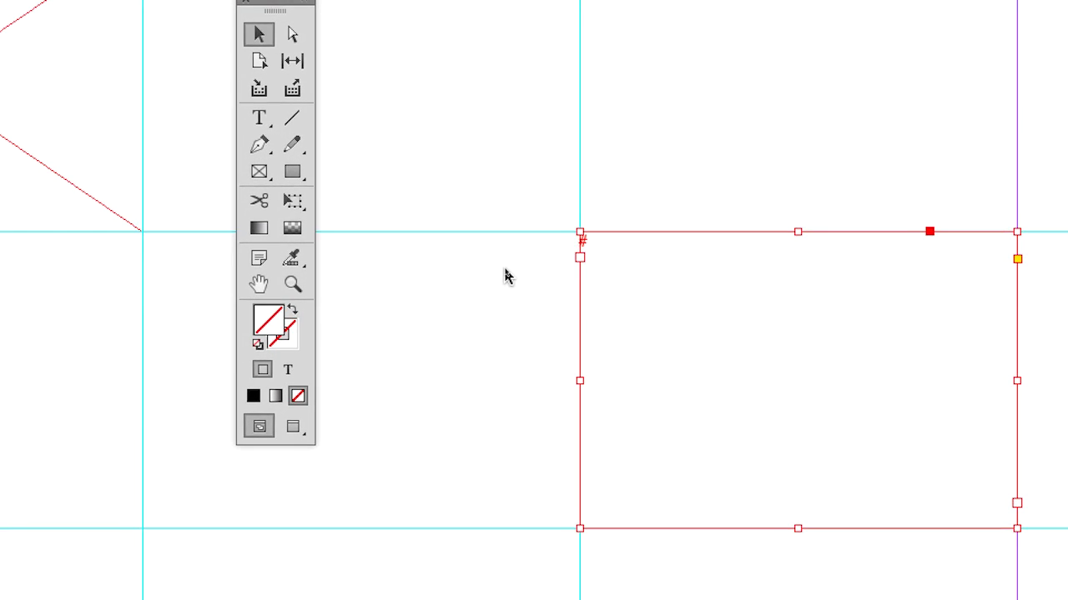
# Step: With the Rectangle tool, draw a rectangle filling the lower-left cell of the grid, snapped to the guides
pyautogui.click(398, 220)
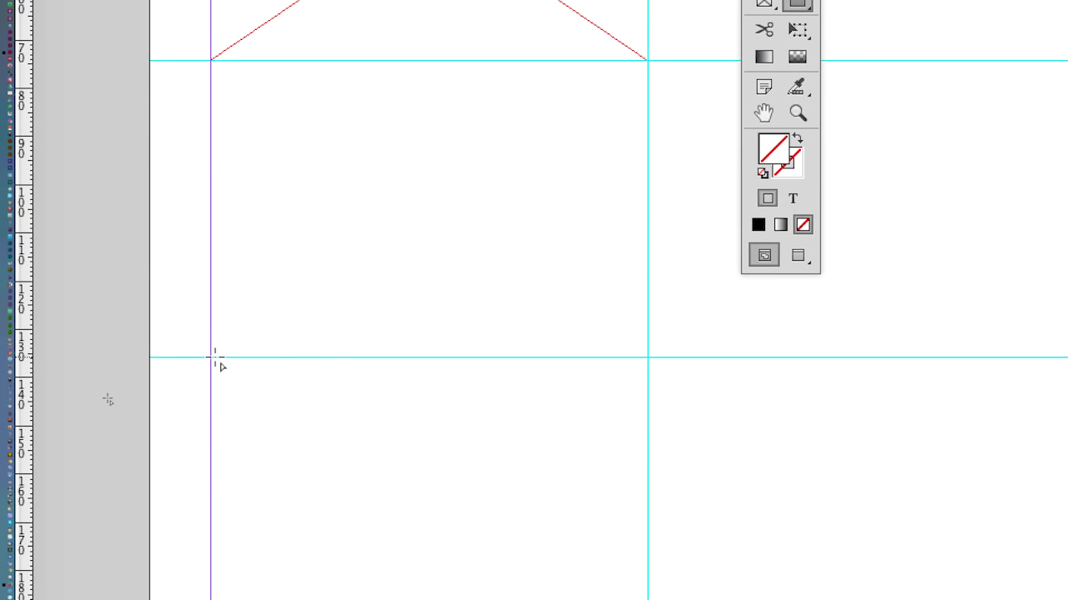
pyautogui.moveTo(210, 357); pyautogui.dragTo(625, 599)
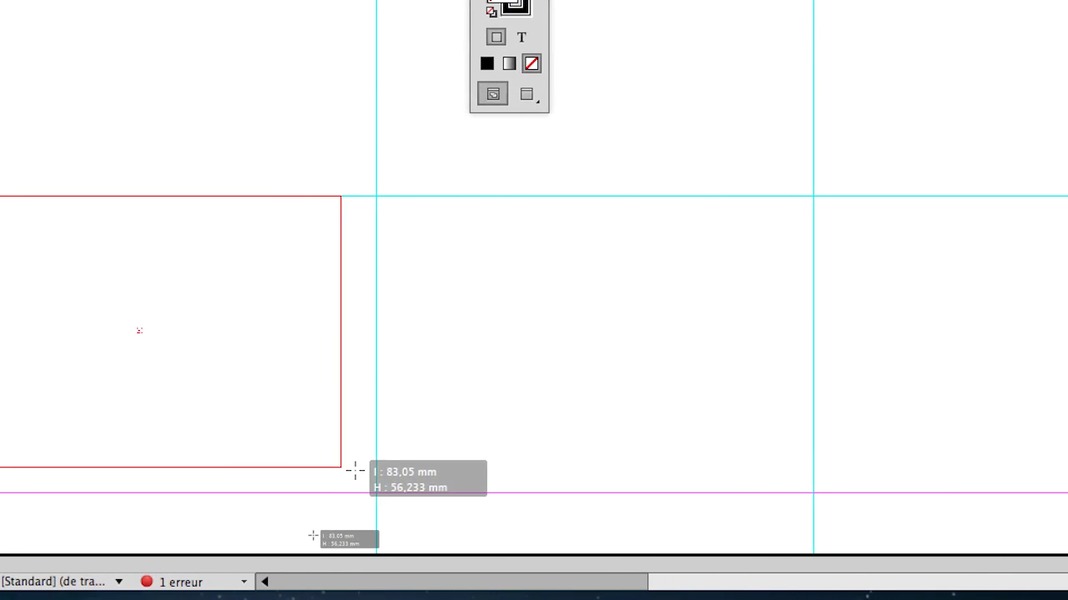
pyautogui.moveTo(354, 471); pyautogui.dragTo(365, 493)
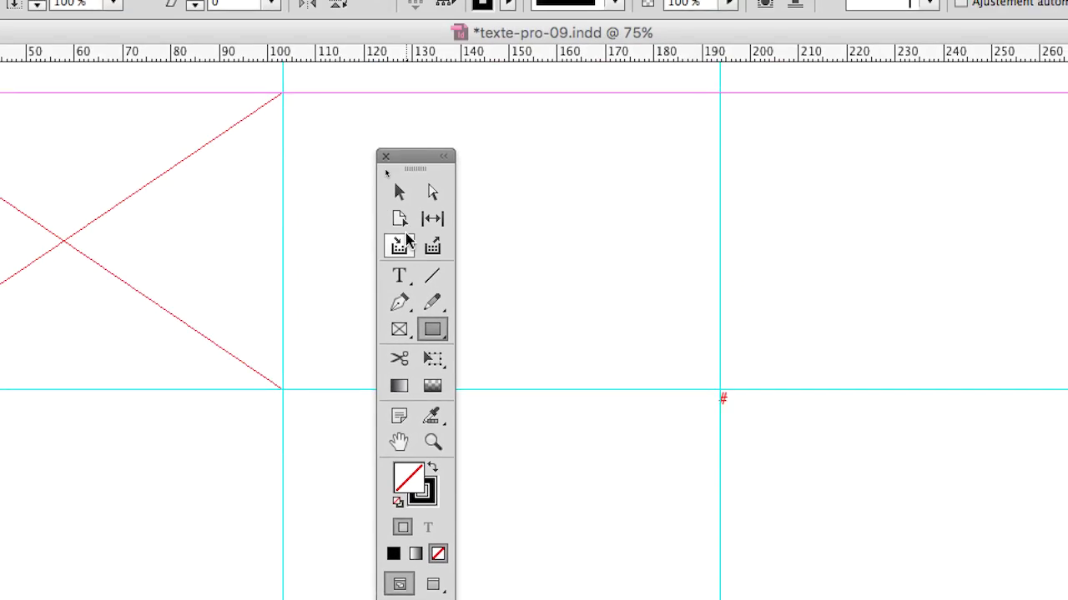
# Step: Deselect the new rectangle and make the stroke the active colour attribute instead of the fill
pyautogui.click(404, 219)
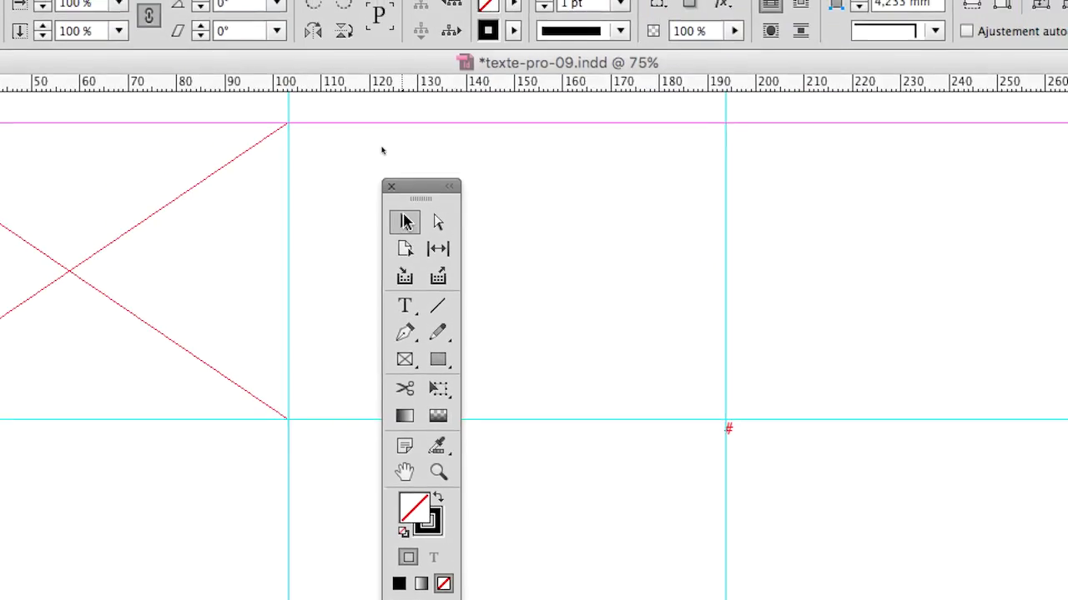
pyautogui.scroll(-5, 382, 150)
pyautogui.click(306, 188)
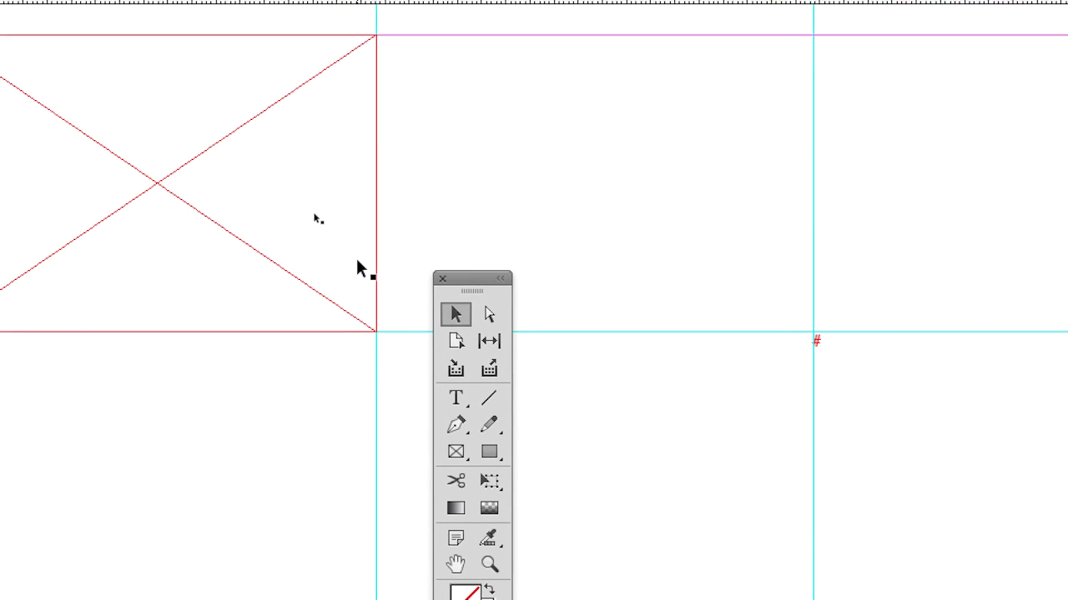
pyautogui.click(336, 438)
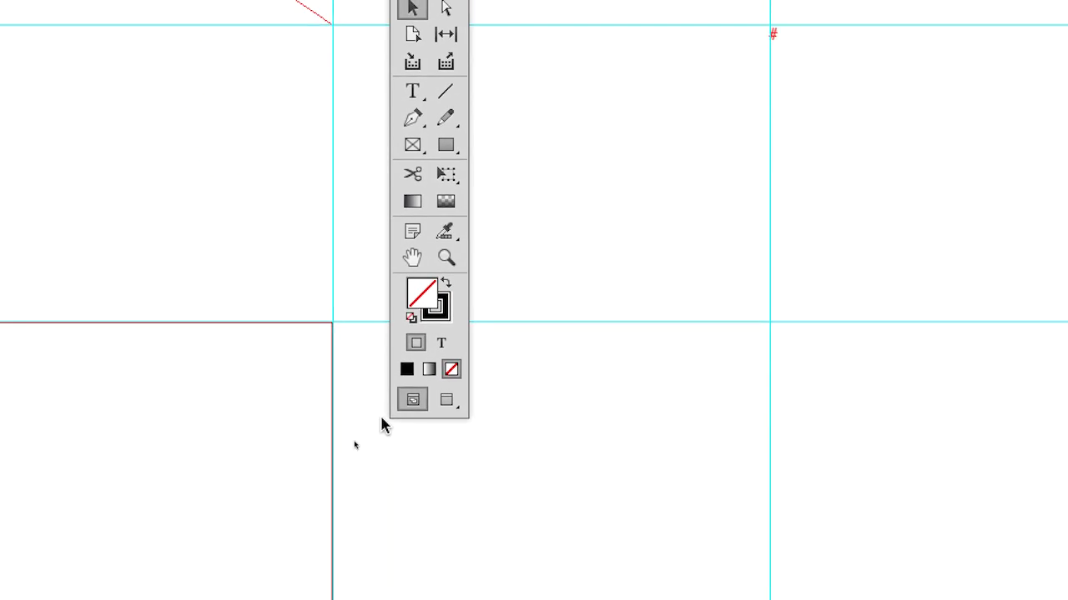
pyautogui.click(400, 380)
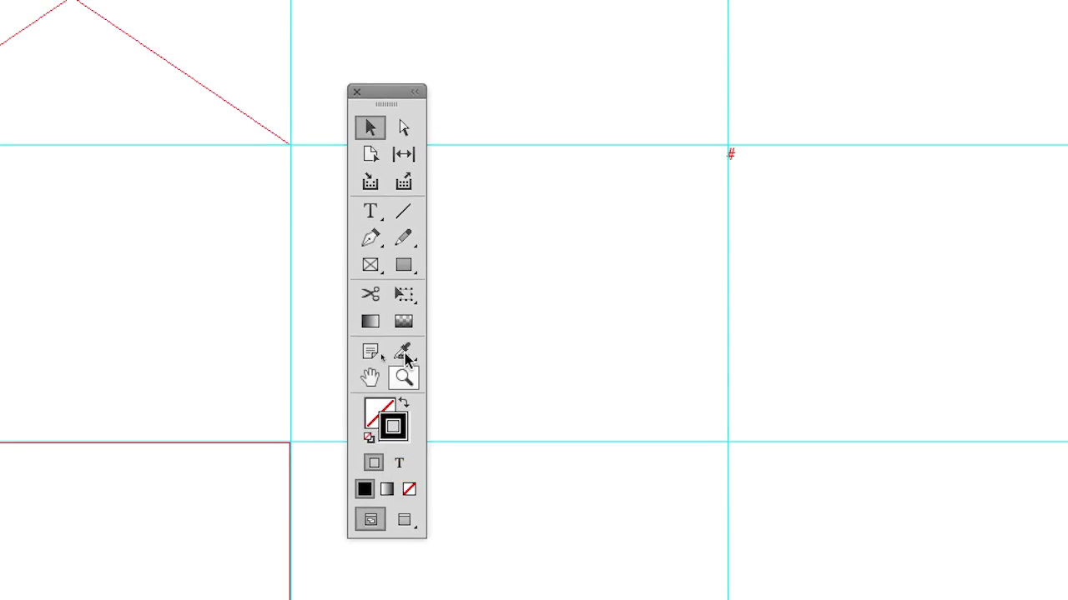
pyautogui.click(405, 327)
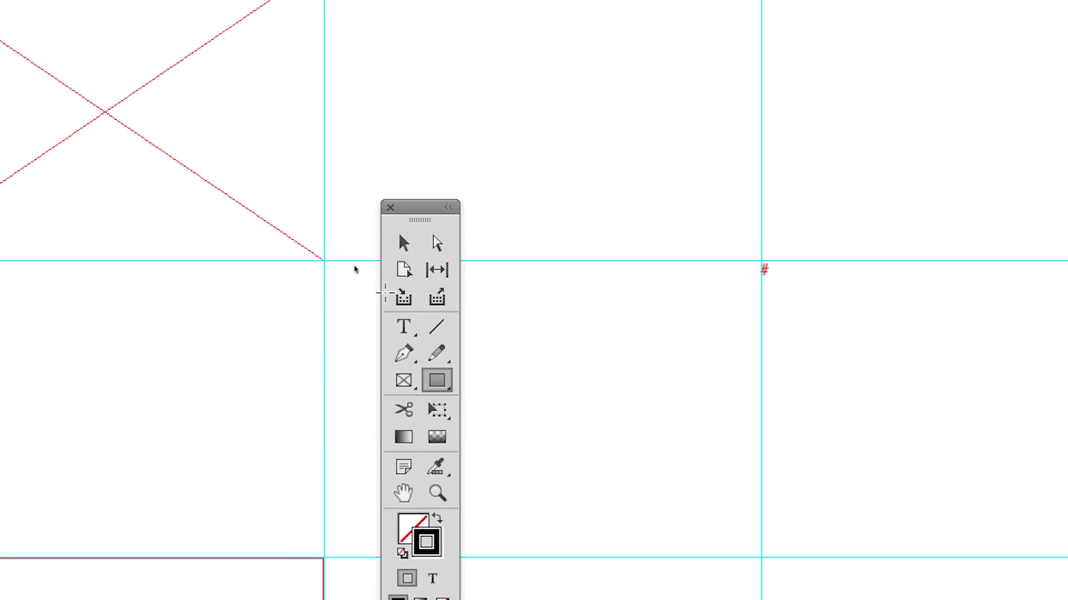
pyautogui.click(403, 243)
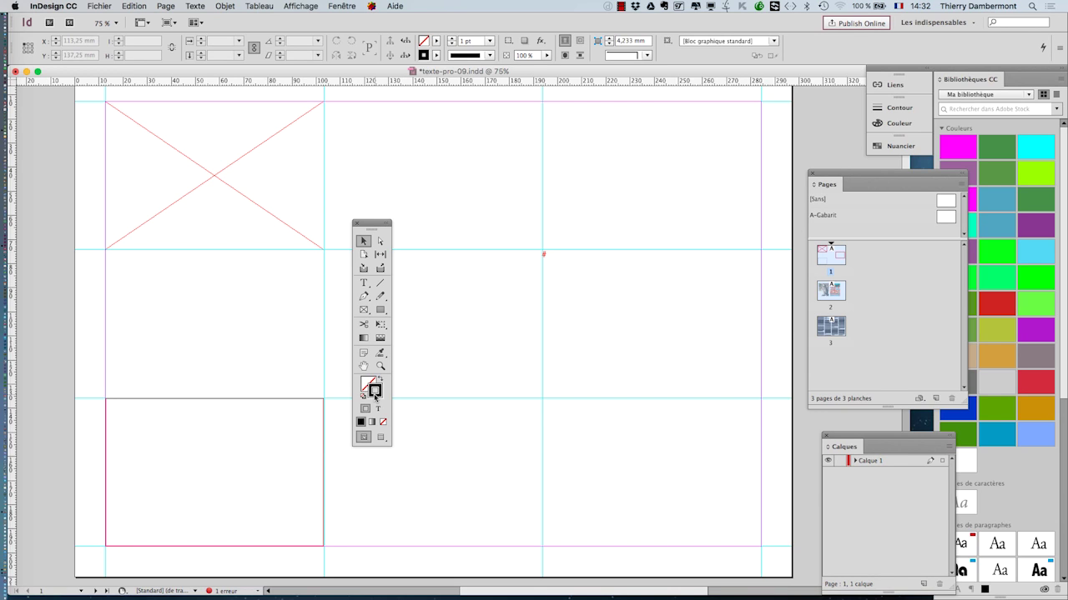
# Step: Examine the black stroke at the lower-left rectangle's corner up close, select the rectangle and set its stroke to none
pyautogui.click(380, 310)
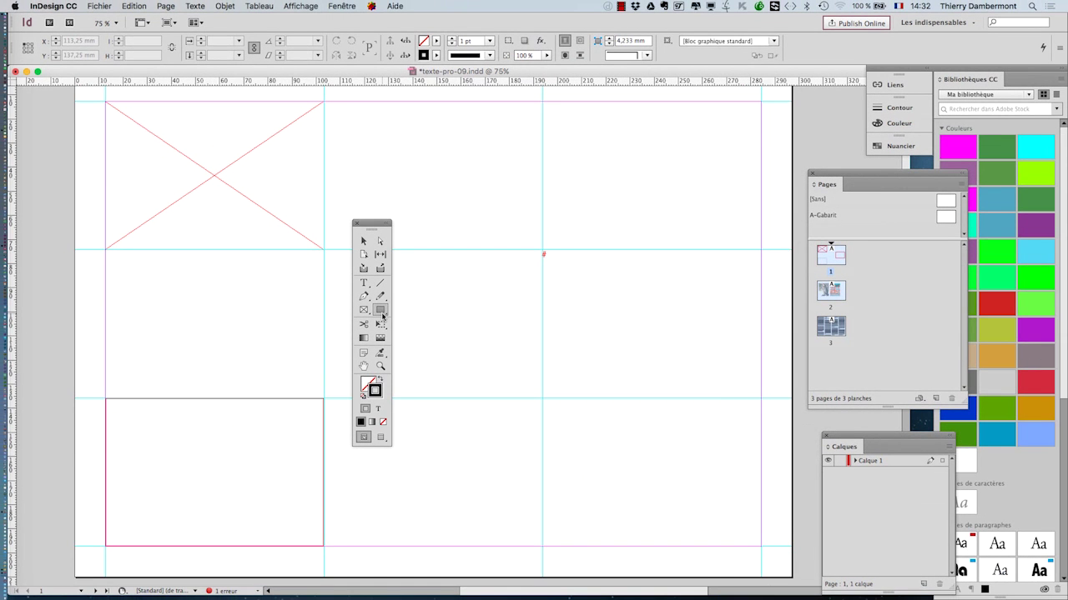
pyautogui.scroll(4, 324, 407)
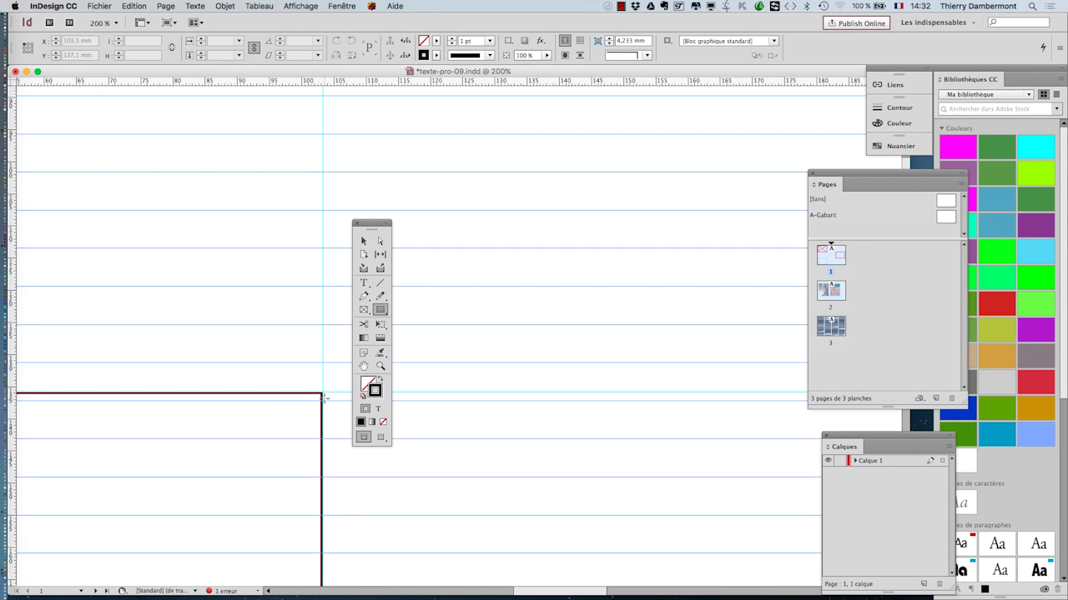
pyautogui.scroll(4, 322, 394)
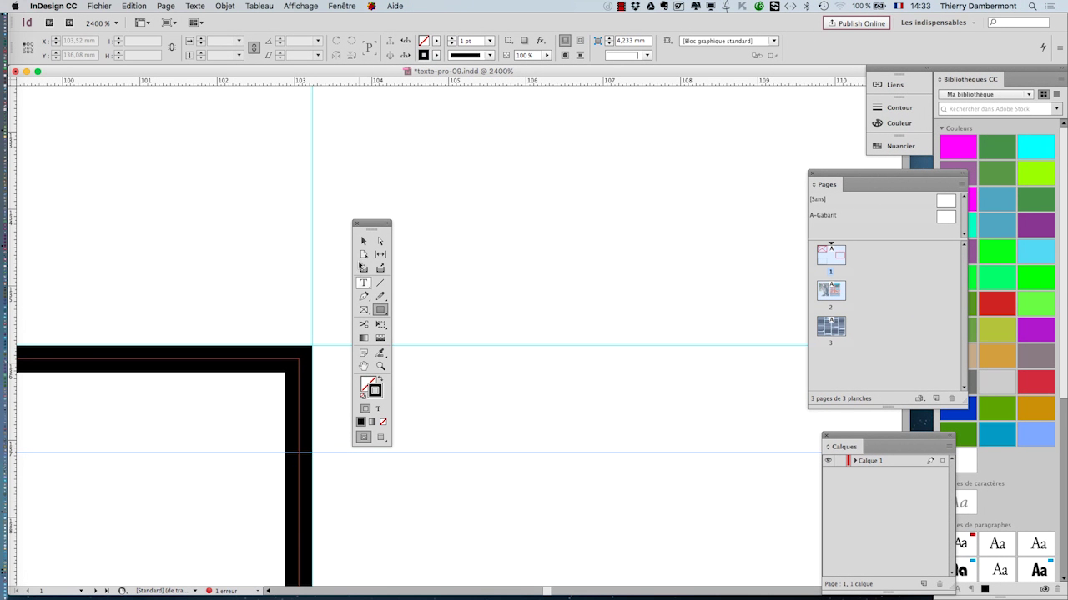
pyautogui.click(364, 240)
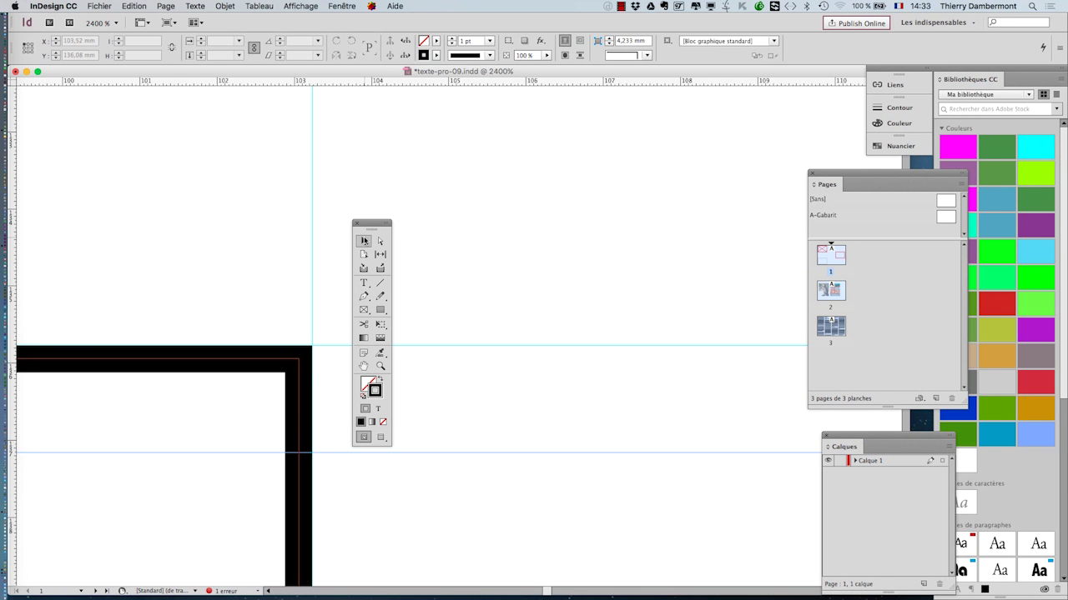
pyautogui.click(268, 364)
pyautogui.scroll(-5, 262, 367)
pyautogui.scroll(-2, 221, 389)
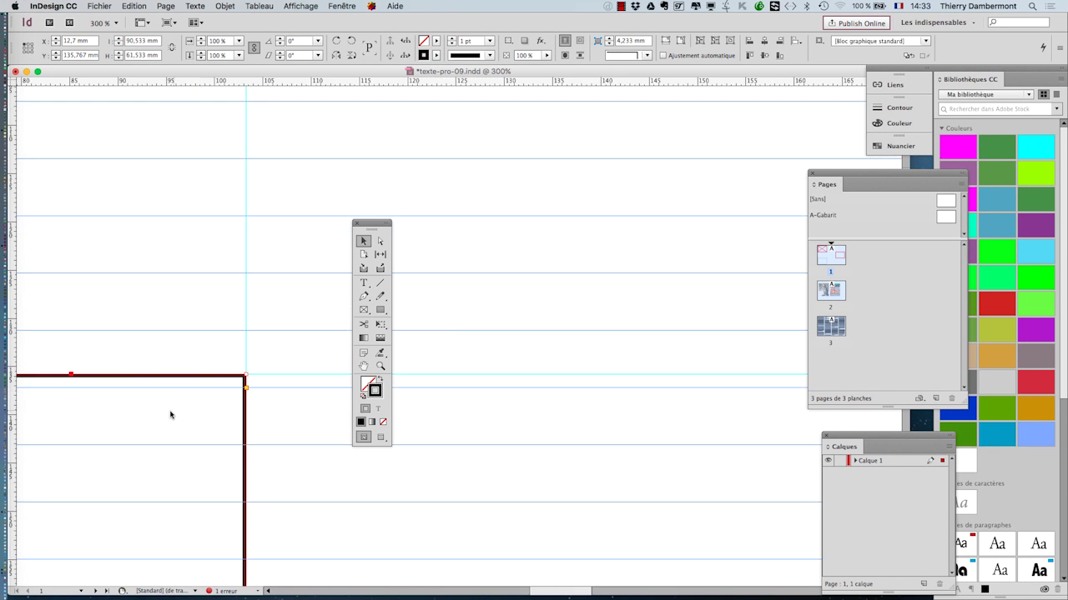
pyautogui.scroll(-3, 135, 436)
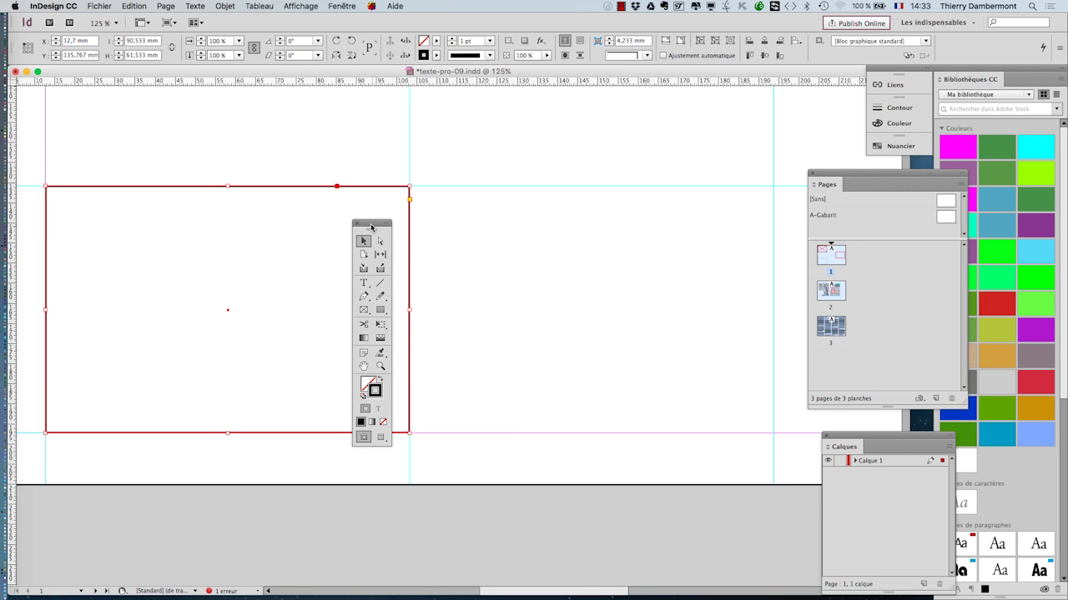
pyautogui.moveTo(371, 223); pyautogui.dragTo(466, 148)
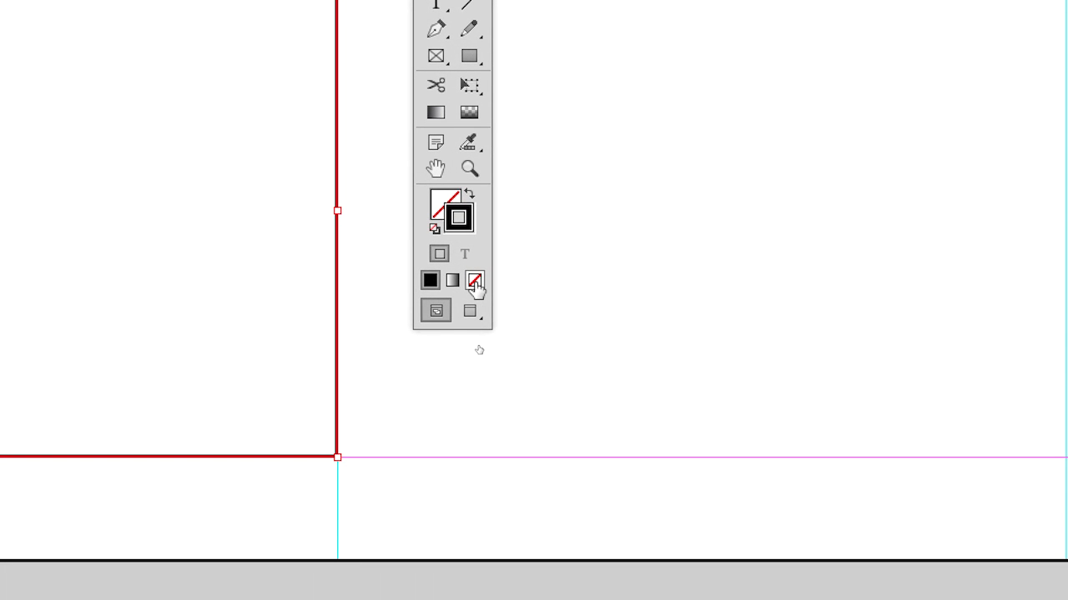
pyautogui.click(476, 283)
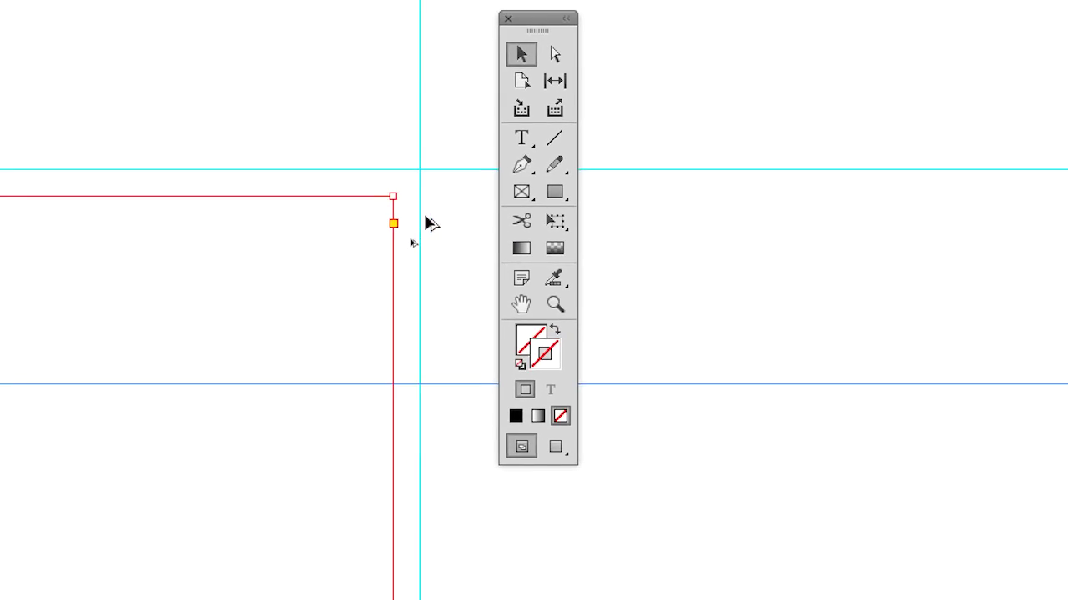
# Step: Return to an overview of the page and move the Tools panel off it onto the pasteboard
pyautogui.scroll(-5, 422, 212)
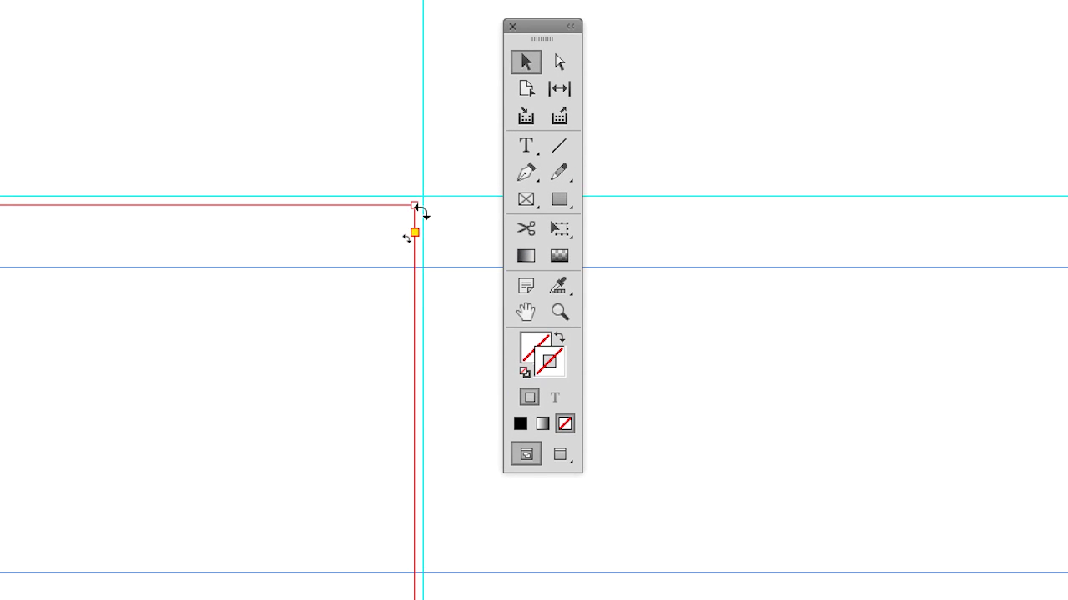
pyautogui.scroll(-8, 422, 213)
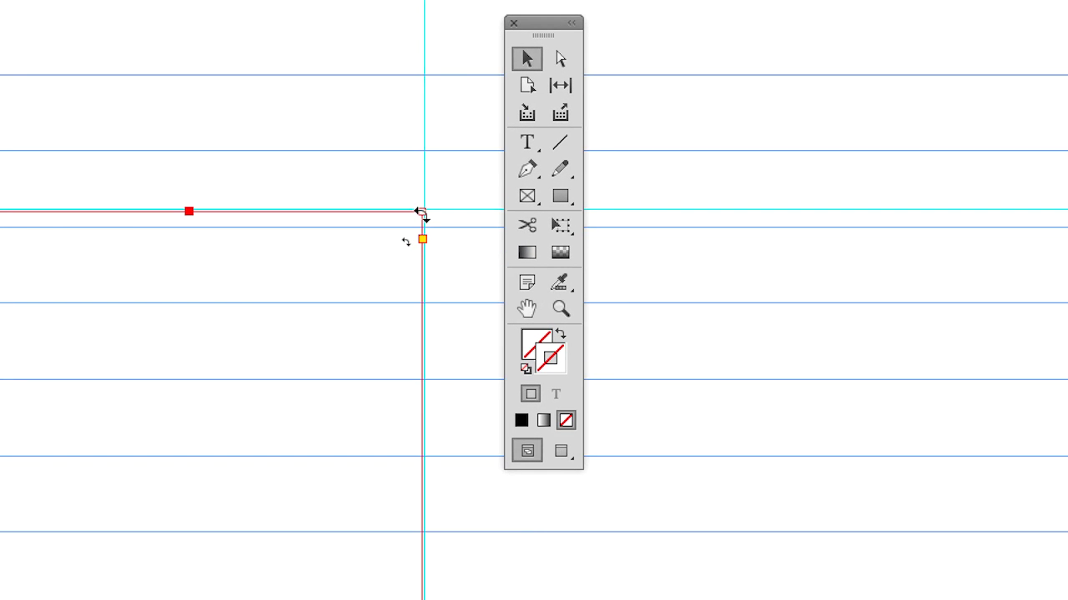
pyautogui.scroll(-3, 422, 218)
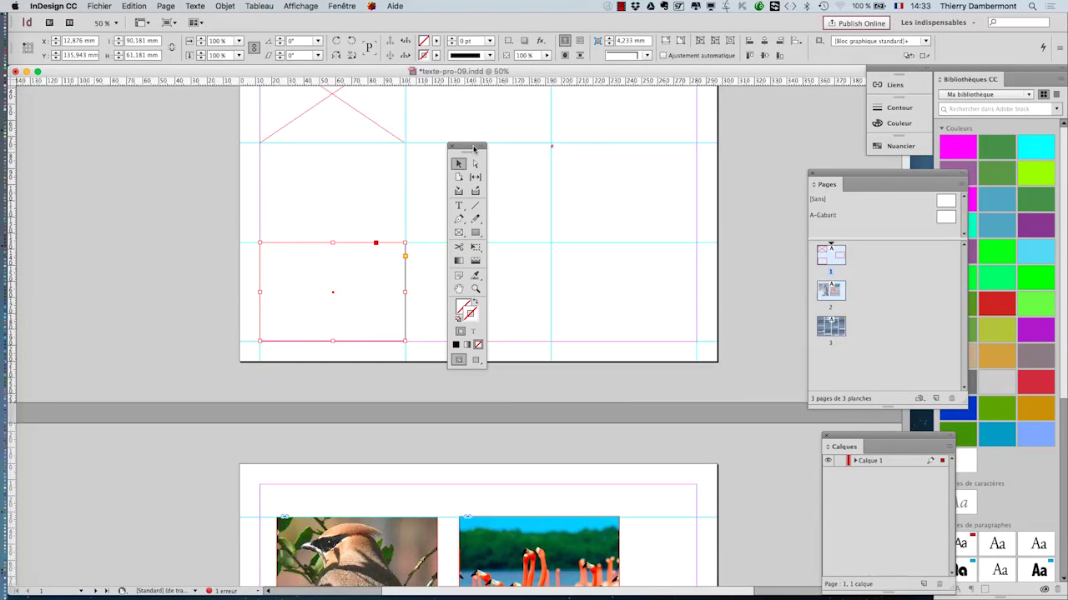
pyautogui.moveTo(556, 14); pyautogui.dragTo(0, 6)
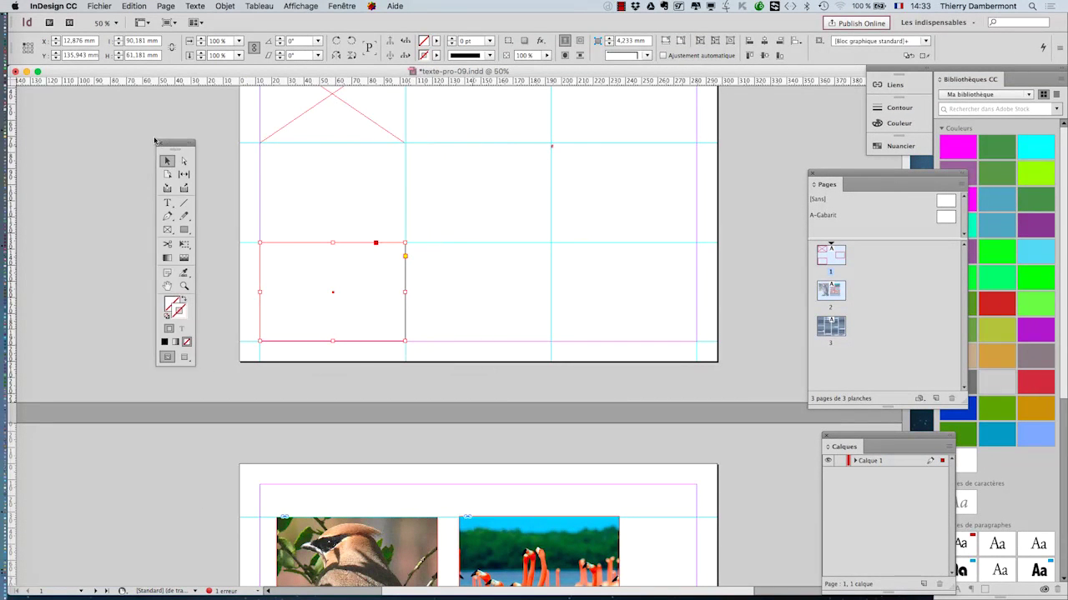
pyautogui.moveTo(154, 140); pyautogui.dragTo(128, 135)
# Step: Move the Tools panel further away from page 1 and leave all frames on the page deselected
pyautogui.scroll(2, 414, 226)
pyautogui.scroll(-1, 409, 237)
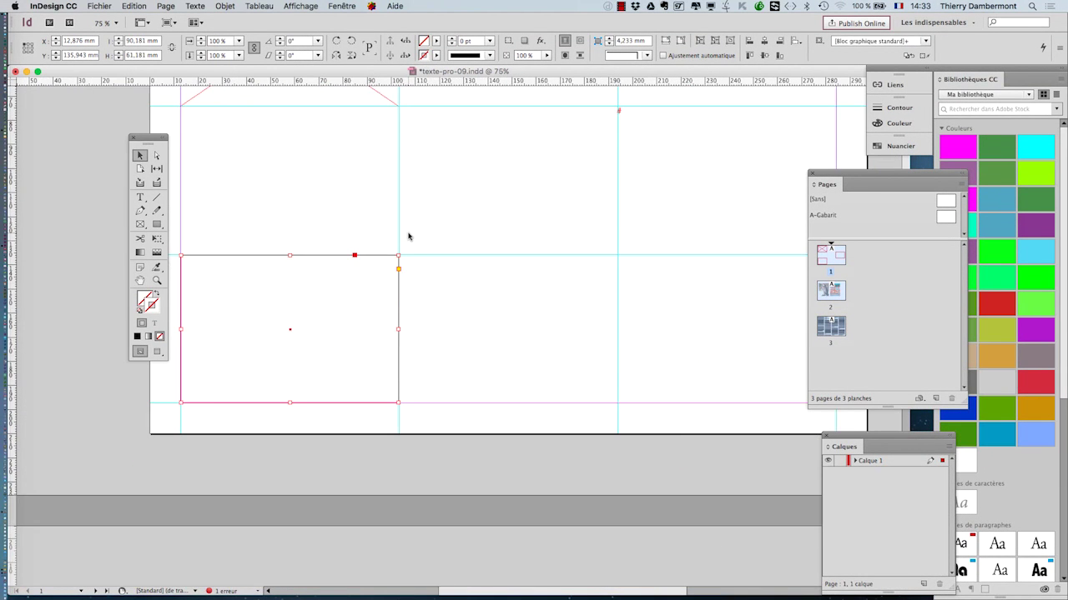
pyautogui.moveTo(450, 256); pyautogui.dragTo(469, 310)
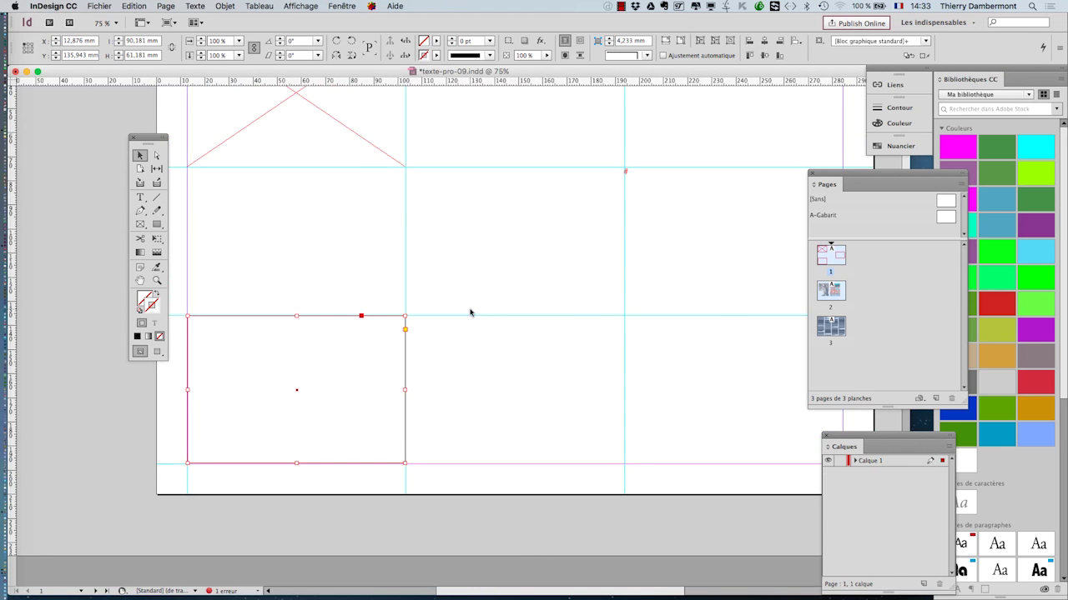
pyautogui.scroll(-1, 470, 309)
pyautogui.click(581, 281)
pyautogui.click(378, 189)
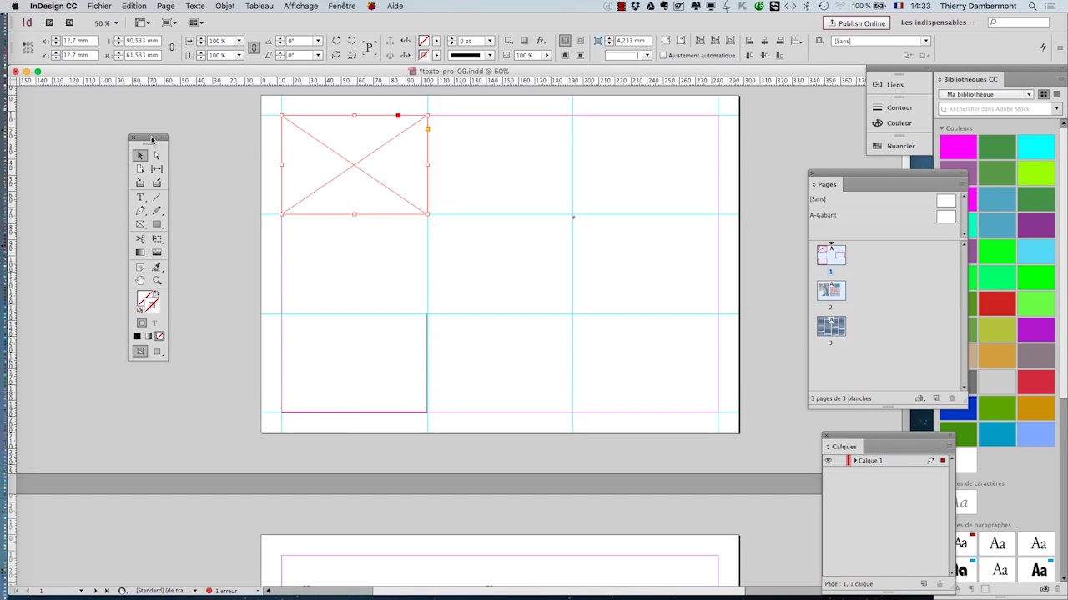
pyautogui.moveTo(152, 140); pyautogui.dragTo(95, 137)
pyautogui.click(190, 165)
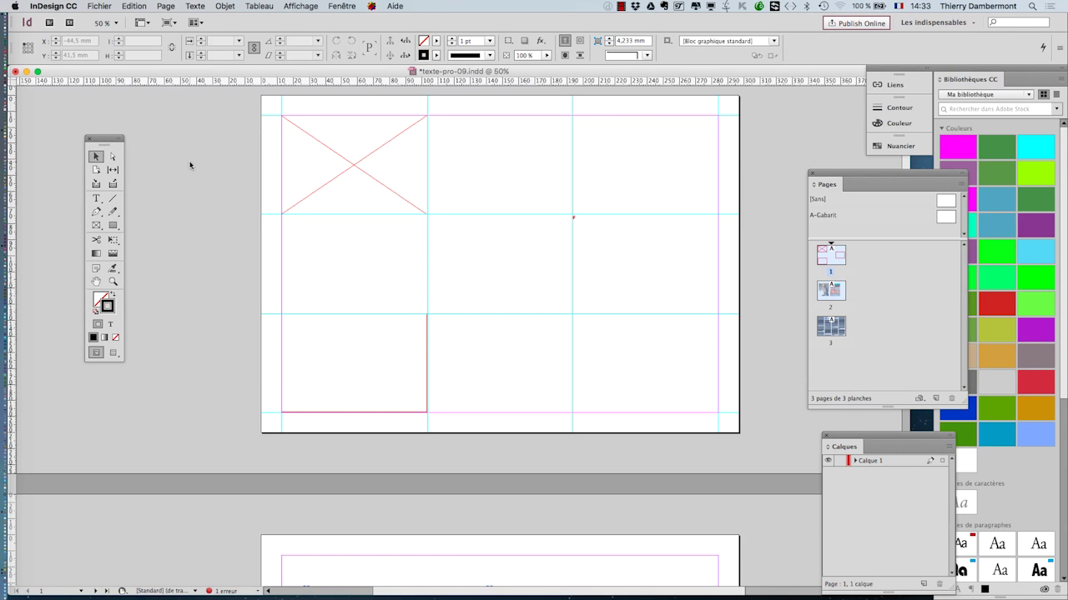
# Step: Load grey-heron-bird.jpg, sunset-bird-sunrise-animal.jpg and the bald-eagle-bird JPG together for placement from the ID les images folder
pyautogui.click(99, 6)
pyautogui.click(130, 149)
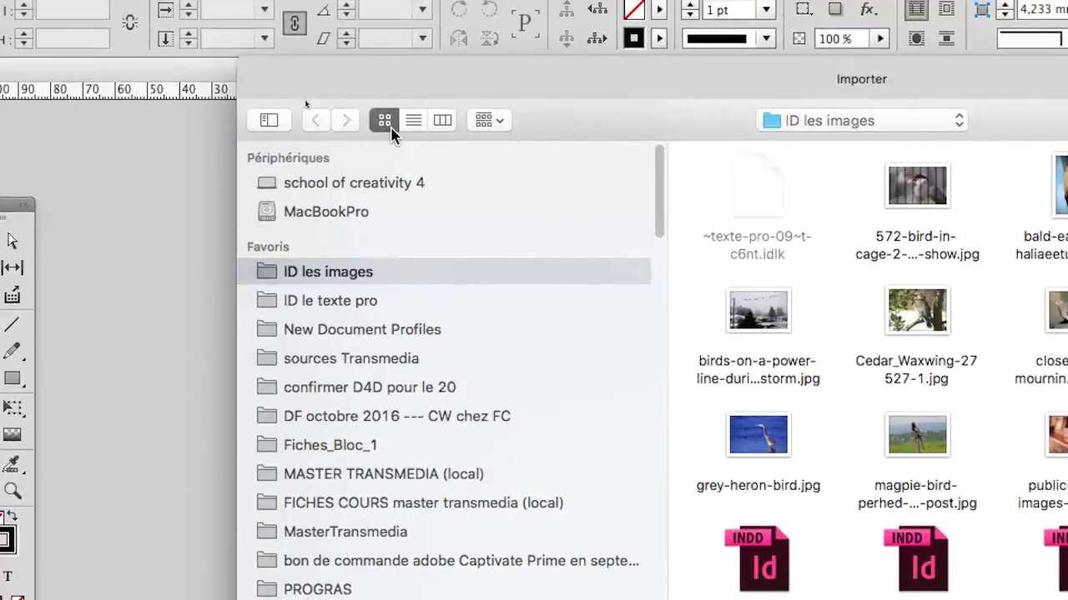
pyautogui.click(201, 139)
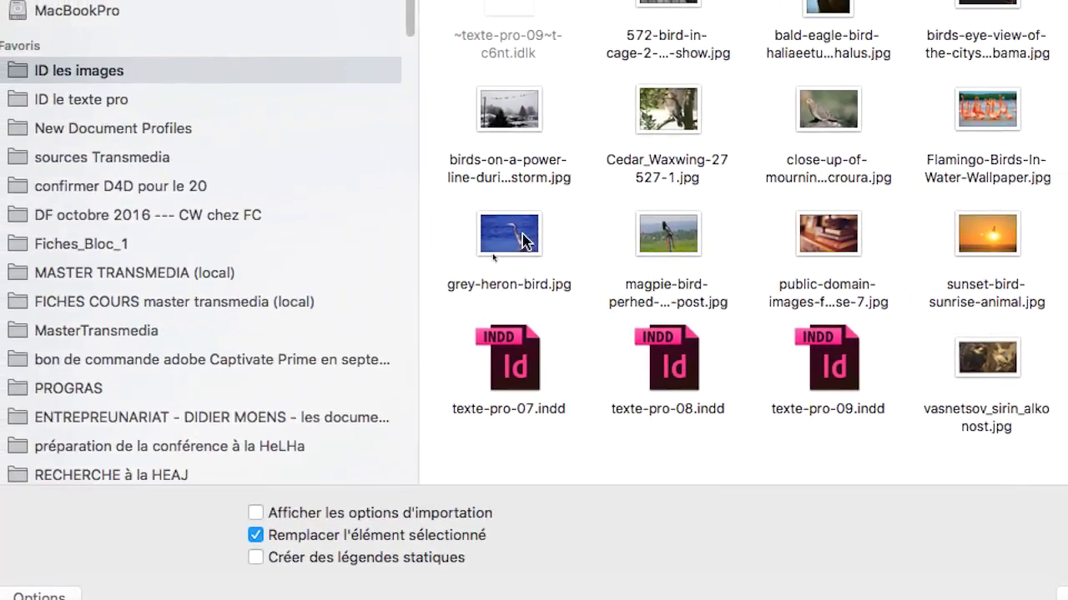
pyautogui.click(524, 241)
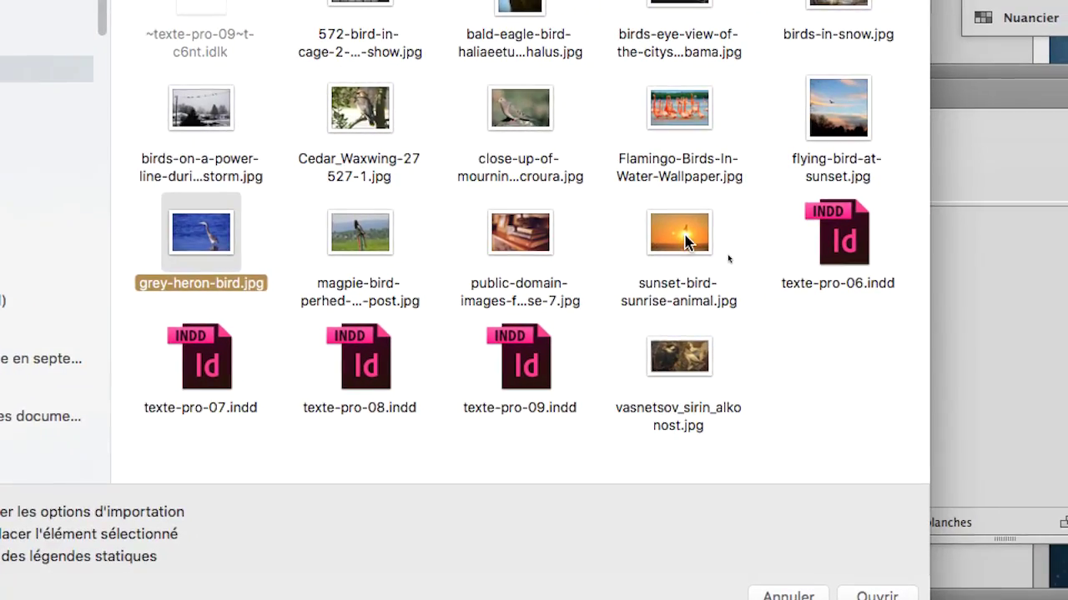
pyautogui.keyDown('super'); pyautogui.click(684, 242); pyautogui.keyUp('super')
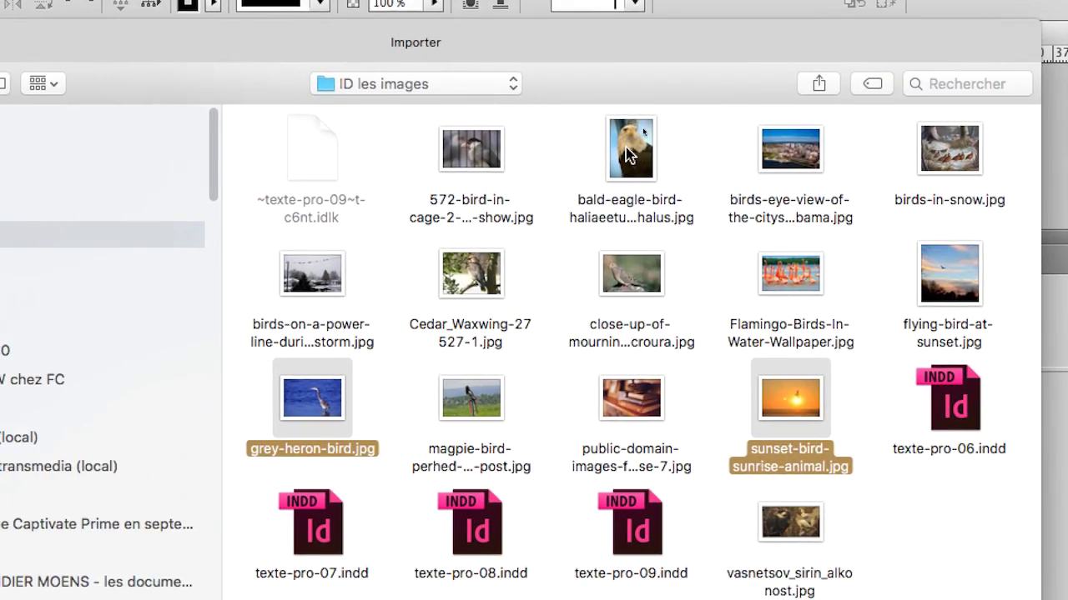
pyautogui.keyDown('super'); pyautogui.click(629, 154); pyautogui.keyUp('super')
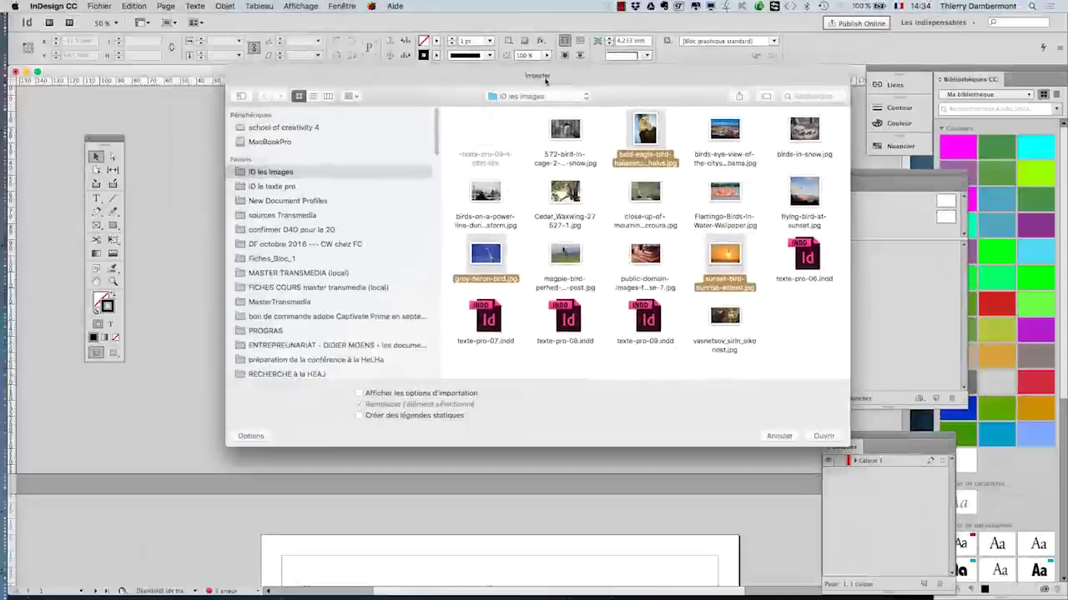
pyautogui.click(822, 436)
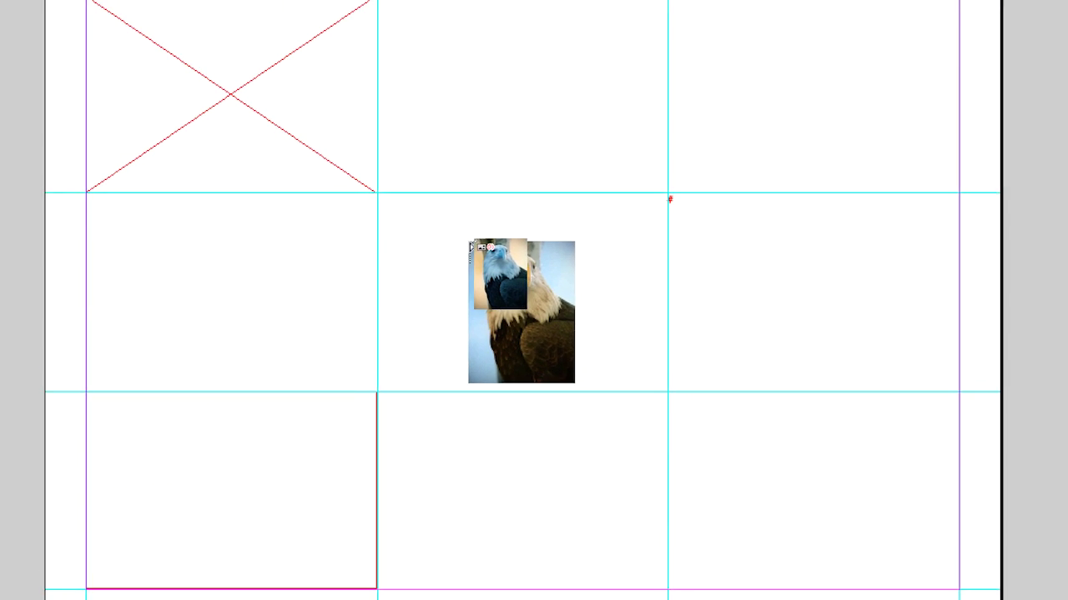
# Step: Place the bald eagle image in the upper-left image frame, and try placing the grey heron in the text frame at the middle right
pyautogui.click(209, 61)
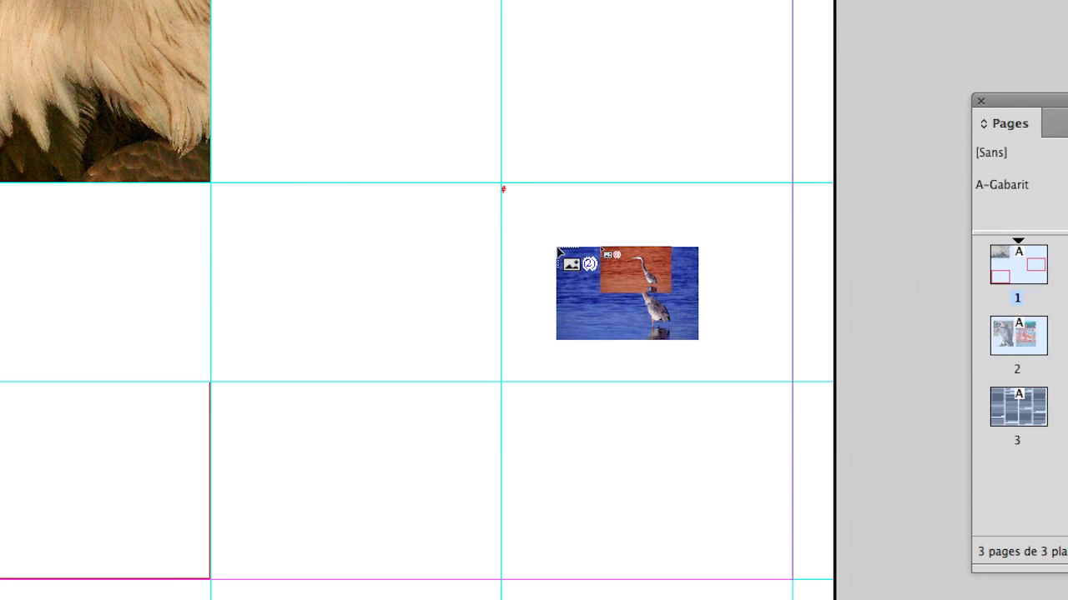
pyautogui.click(558, 250)
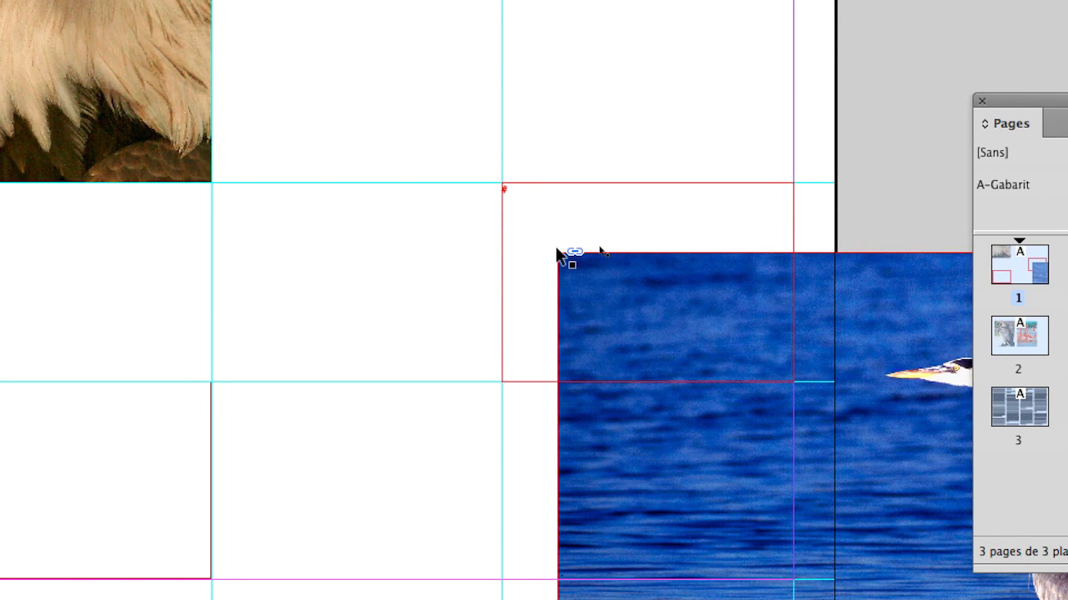
pyautogui.press('super+z')
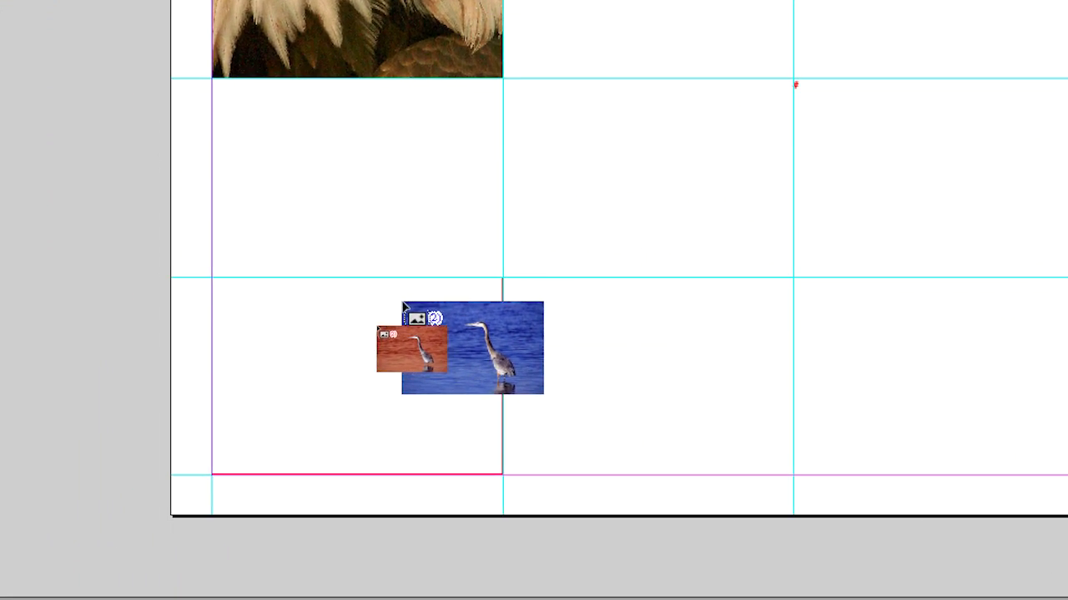
# Step: Place the grey heron image in the lower-left rectangle and discard the sunset image still loaded on the cursor
pyautogui.click(173, 433)
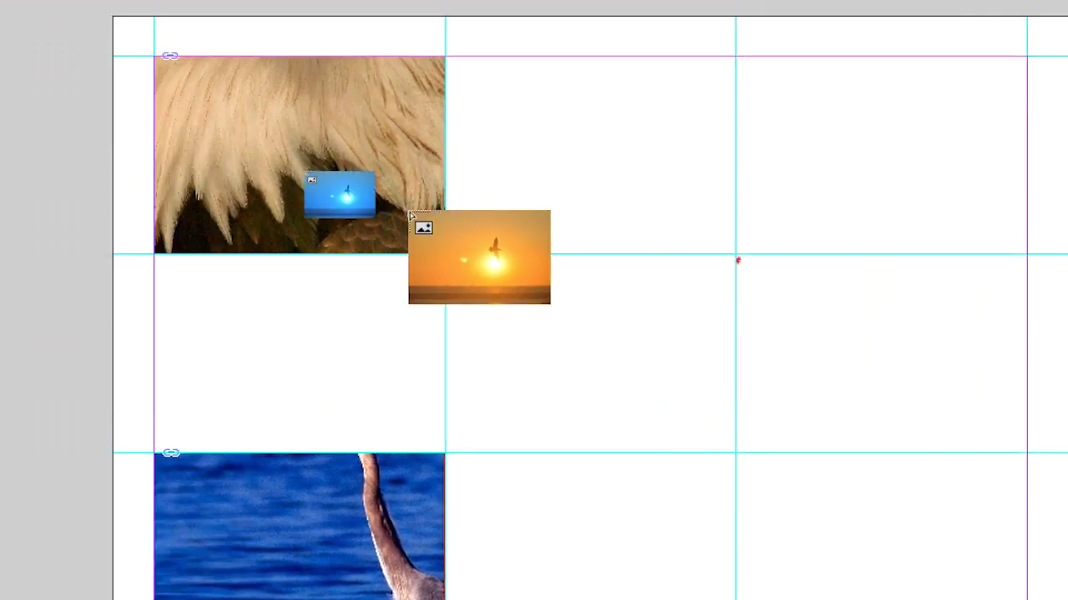
pyautogui.press('Escape')
pyautogui.press('Escape')
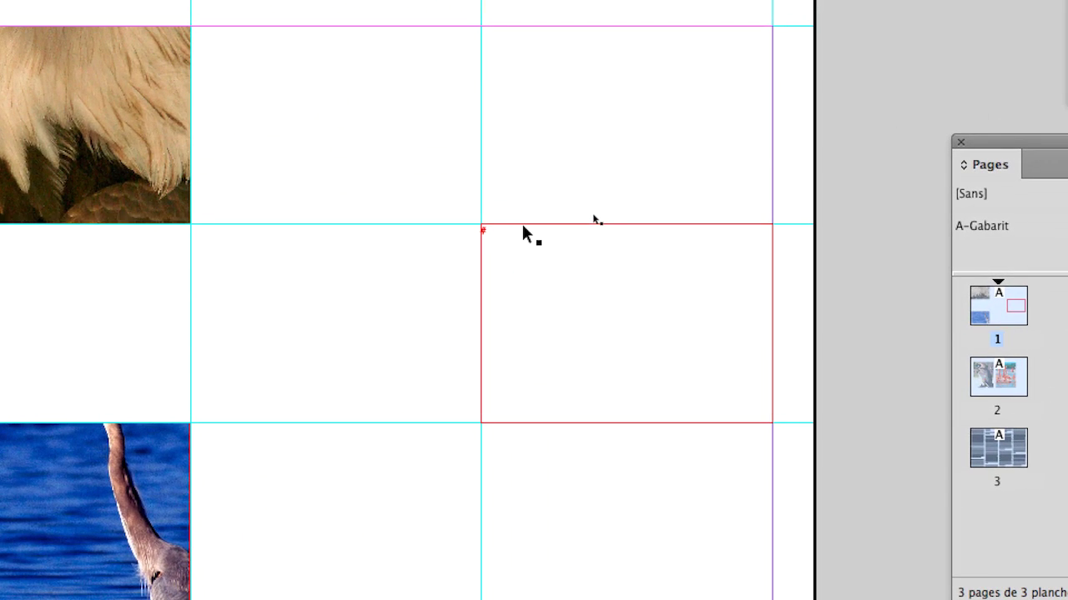
# Step: Import sunset-bird-sunrise-animal.jpg into the selected text frame in the middle-right cell, with the option to replace the selected item on
pyautogui.click(568, 197)
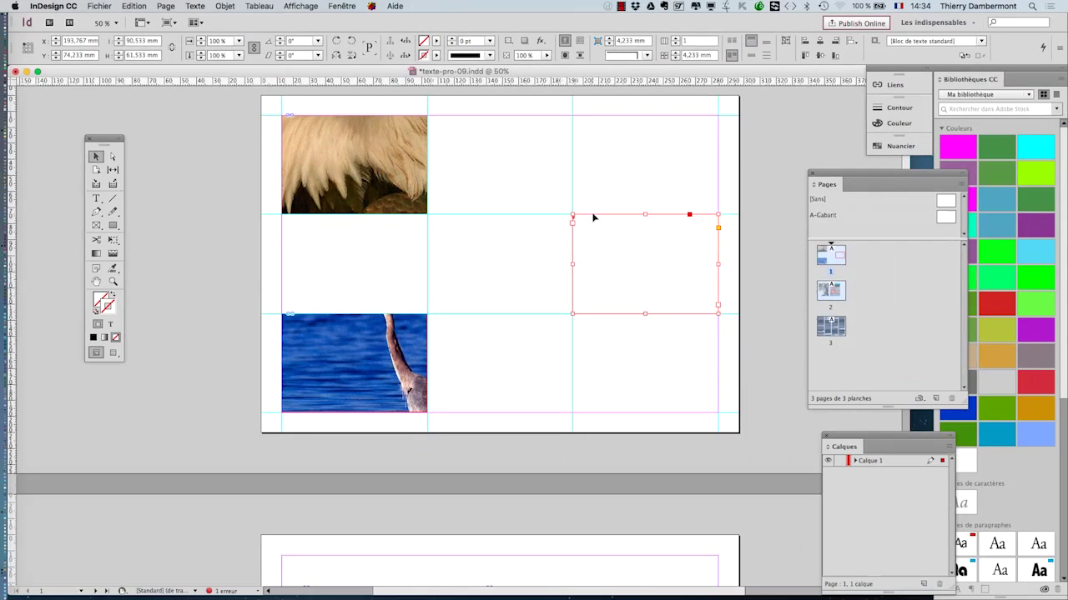
pyautogui.click(98, 6)
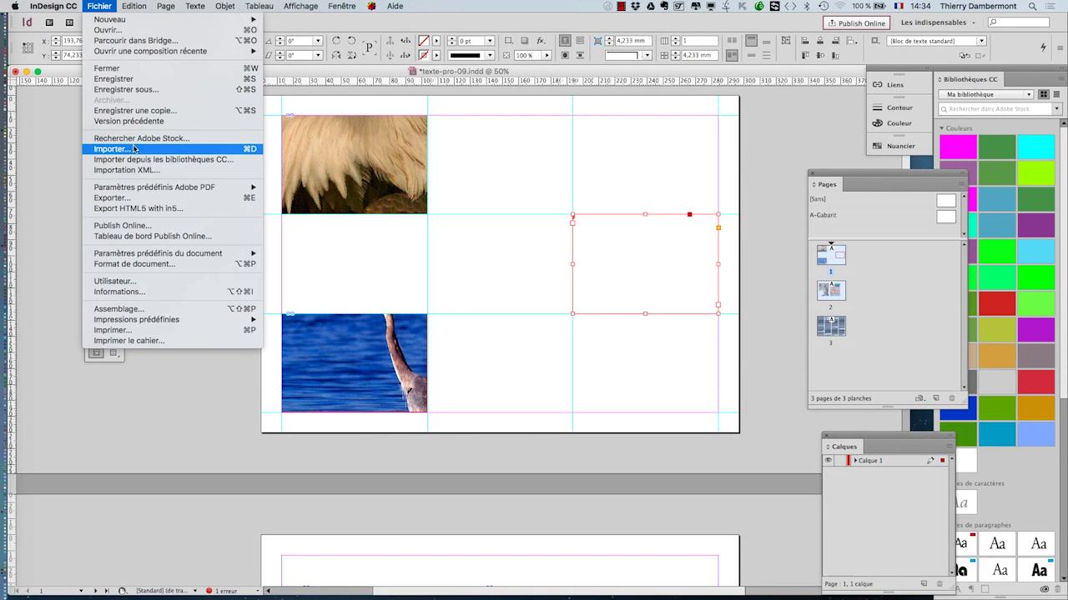
pyautogui.click(133, 148)
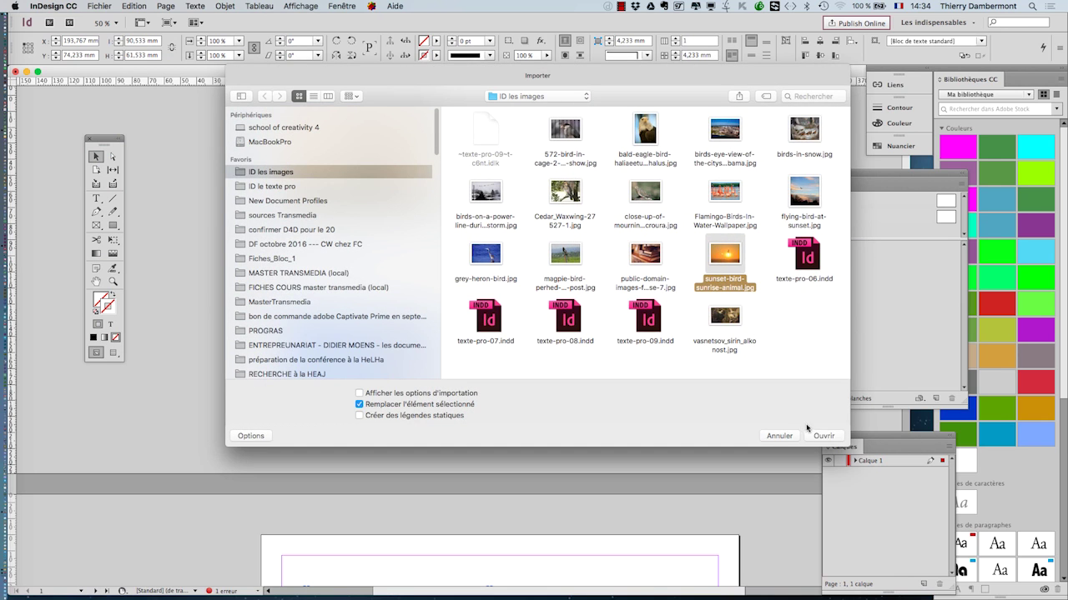
pyautogui.click(822, 435)
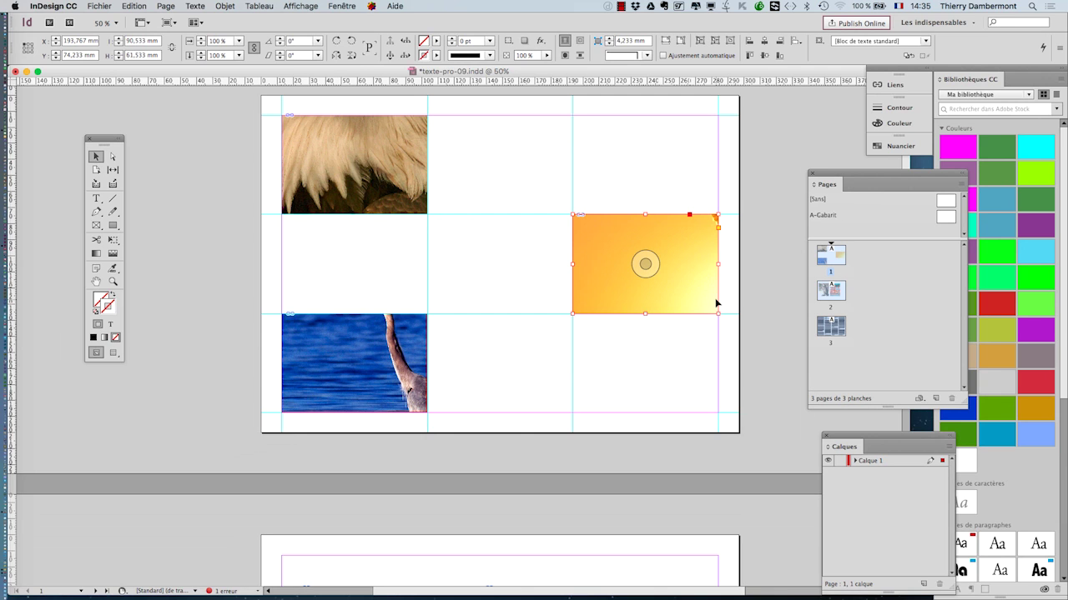
# Step: Start saving the document under a new file name with Save As (Enregistrer sous)
pyautogui.click(102, 6)
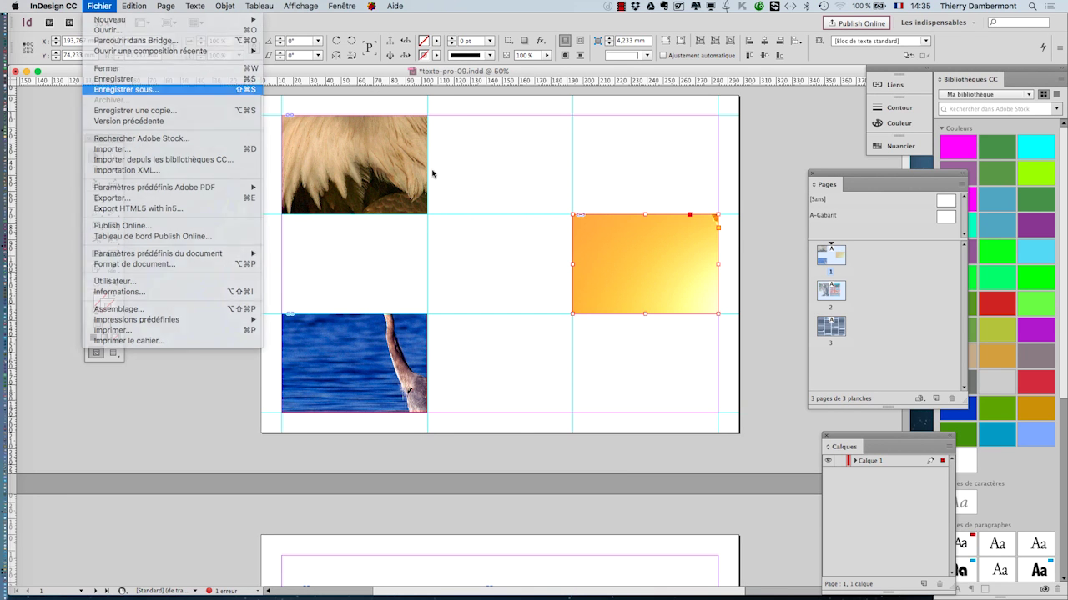
pyautogui.click(140, 89)
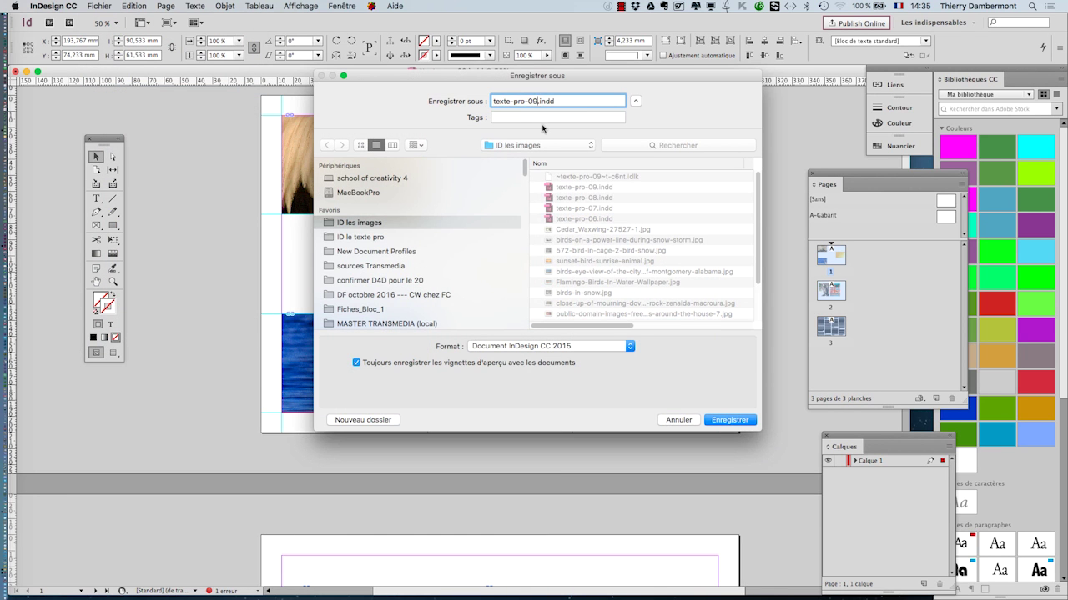